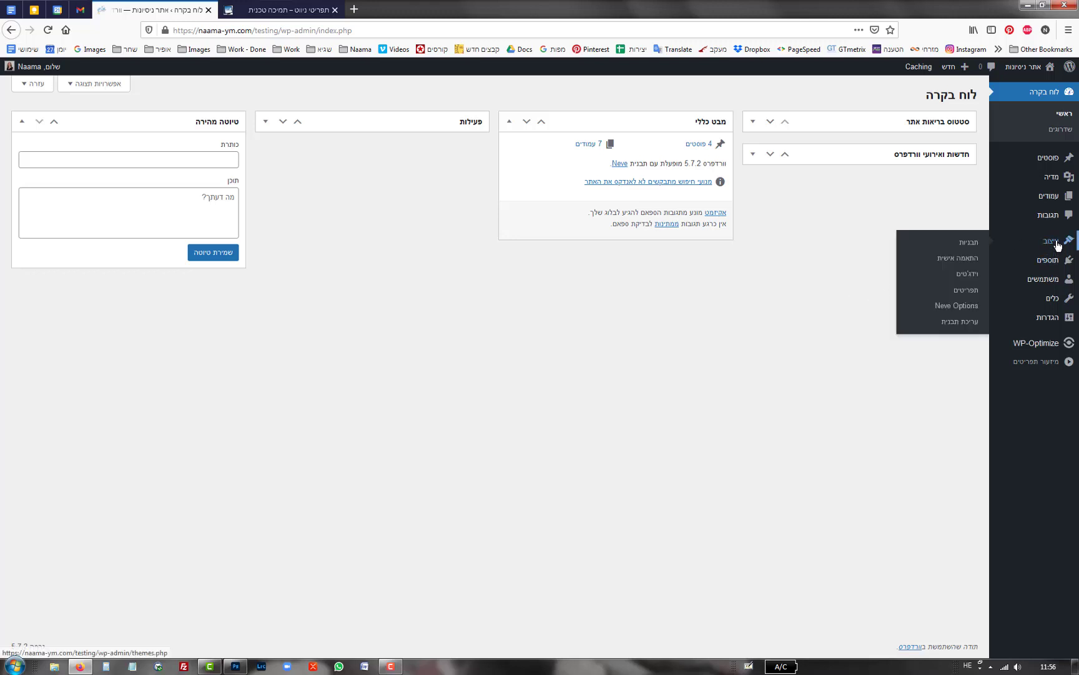
# - Open the menu editor and view the current navigation menu on the live site in a separate browser tab
pyautogui.moveTo(1058, 245)
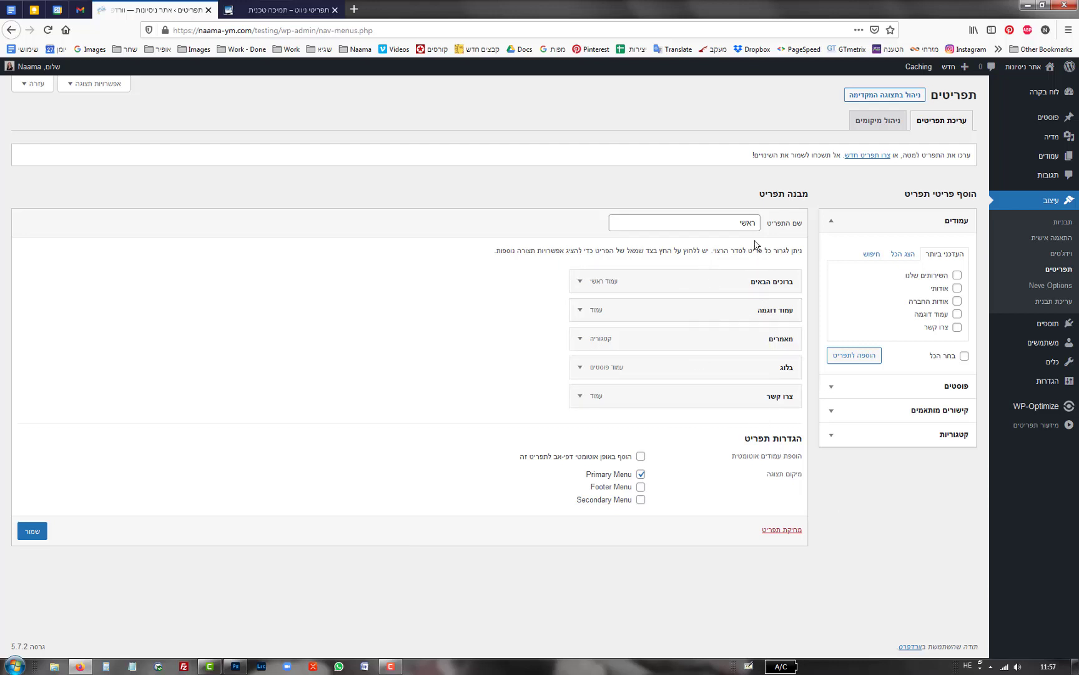
pyautogui.middleClick(1015, 72)
pyautogui.click(280, 15)
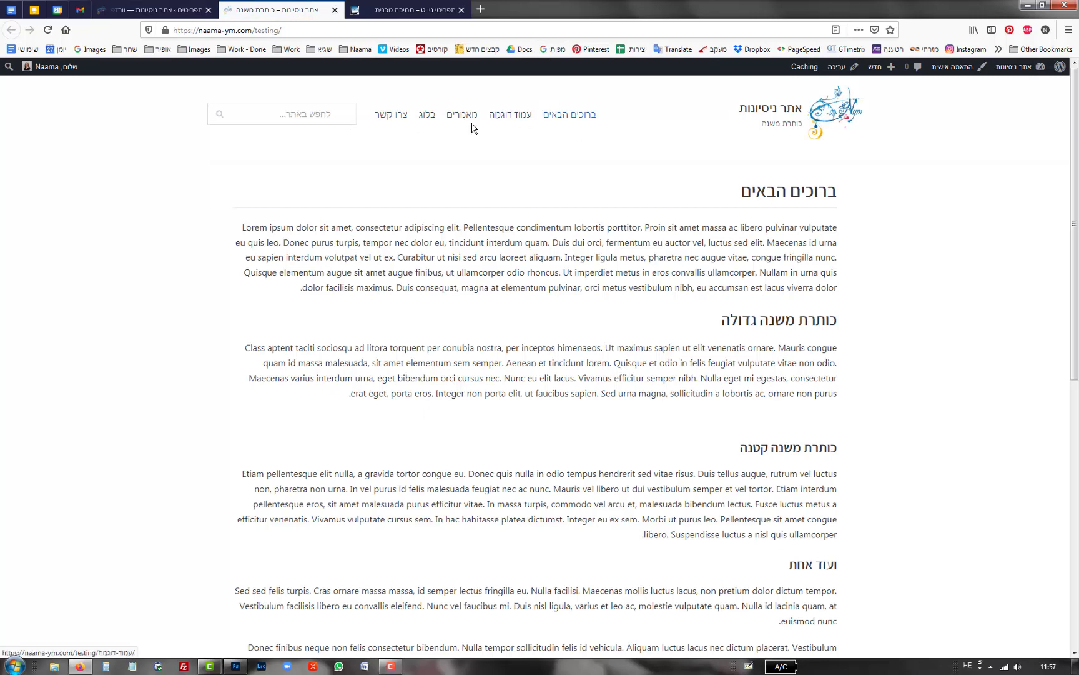
pyautogui.click(157, 9)
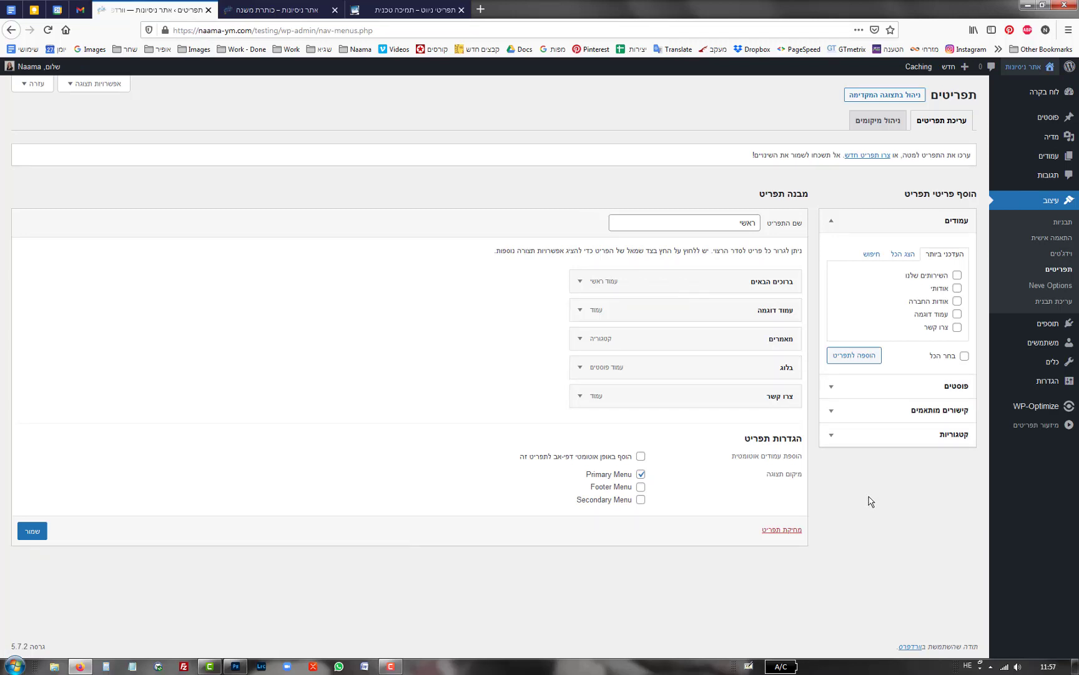
# - Examine the menu settings and the item types that can be added: pages, posts, custom links and categories
pyautogui.click(642, 458)
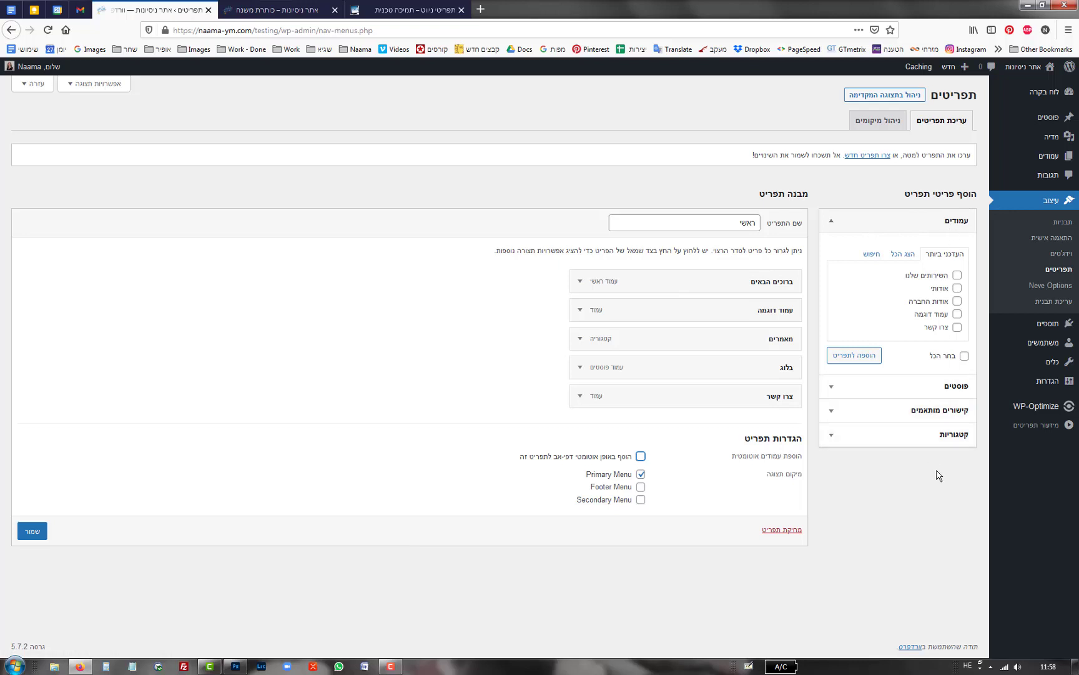
pyautogui.click(826, 396)
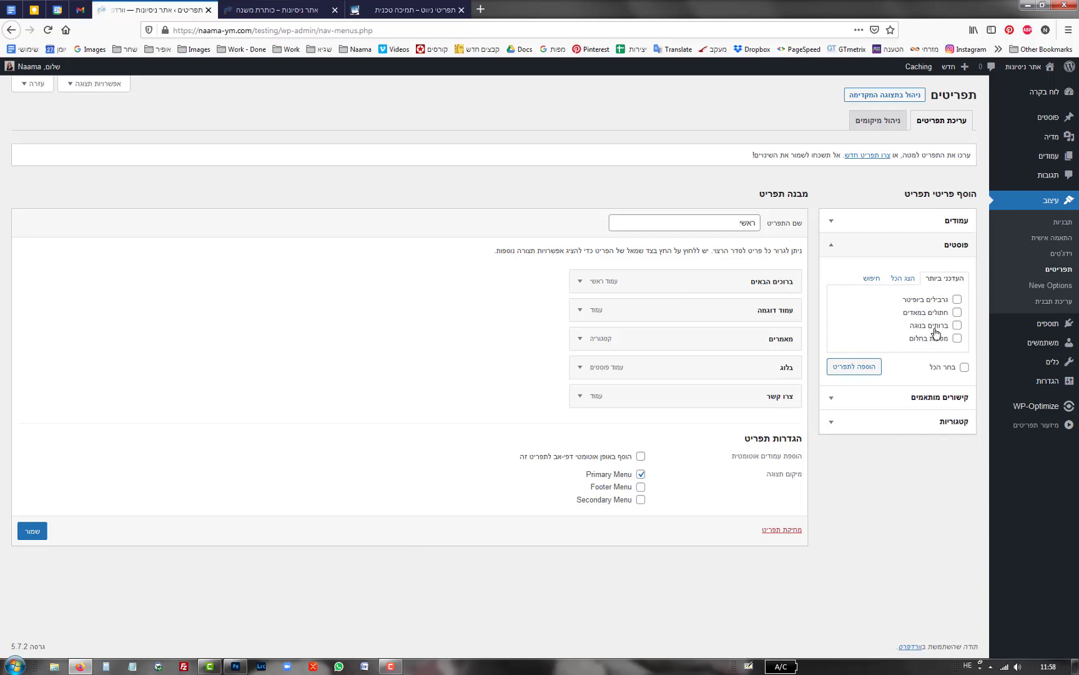
pyautogui.click(831, 422)
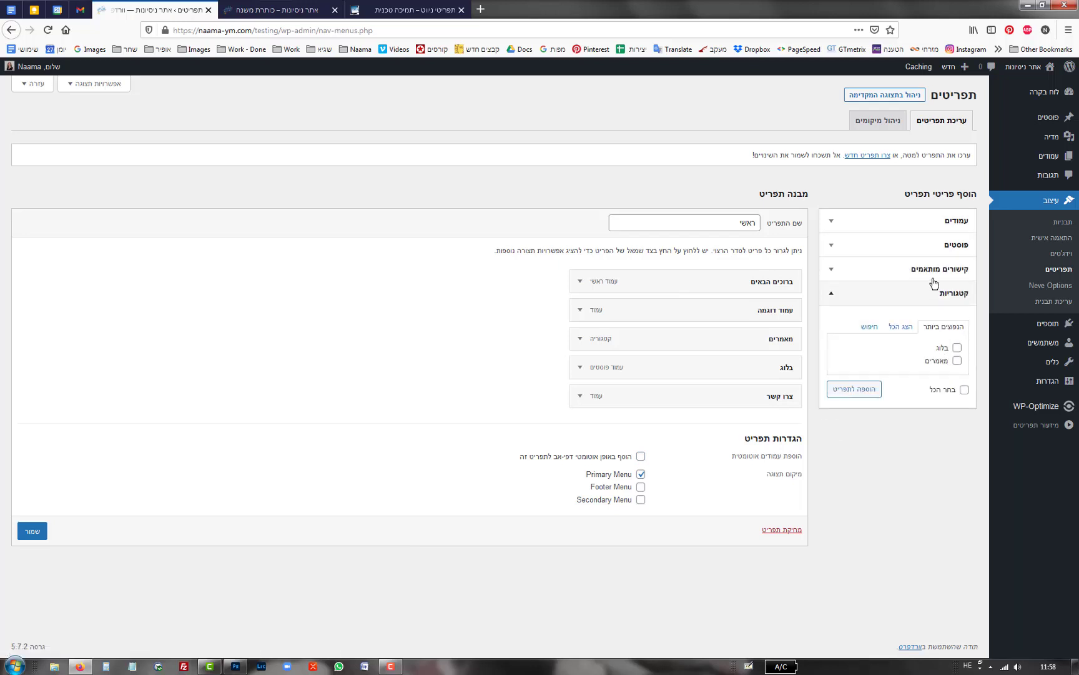
pyautogui.click(934, 275)
pyautogui.click(952, 221)
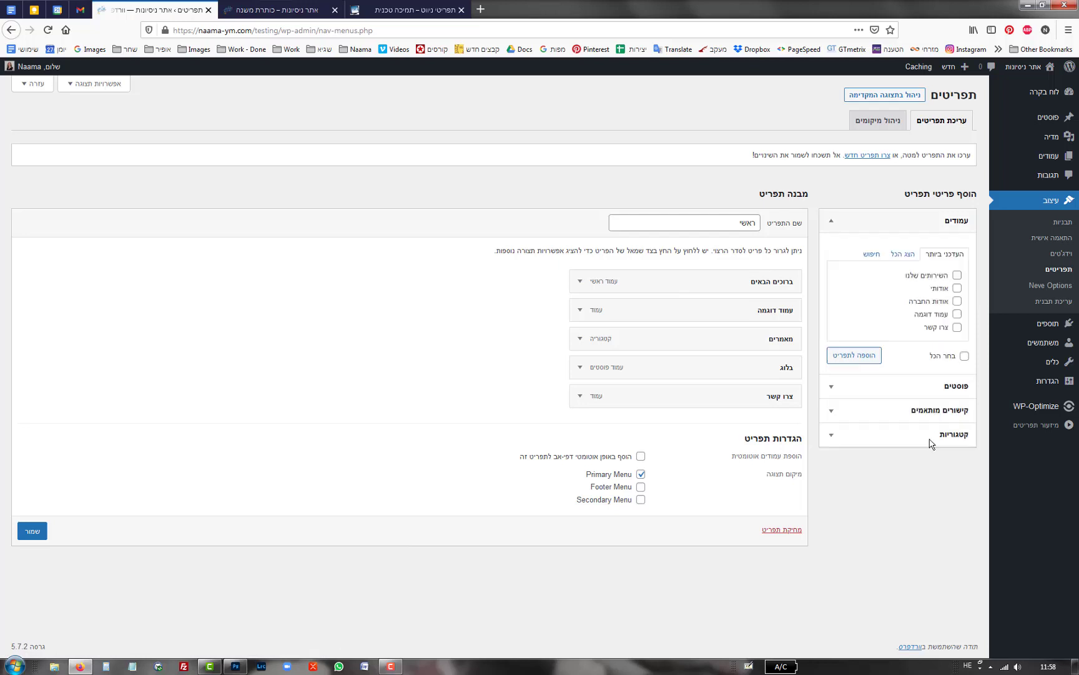
pyautogui.click(960, 222)
pyautogui.click(960, 223)
# - Add the page "אודותי" from the full page list to the menu as a top-level item just before "צרו קשר"
pyautogui.click(905, 256)
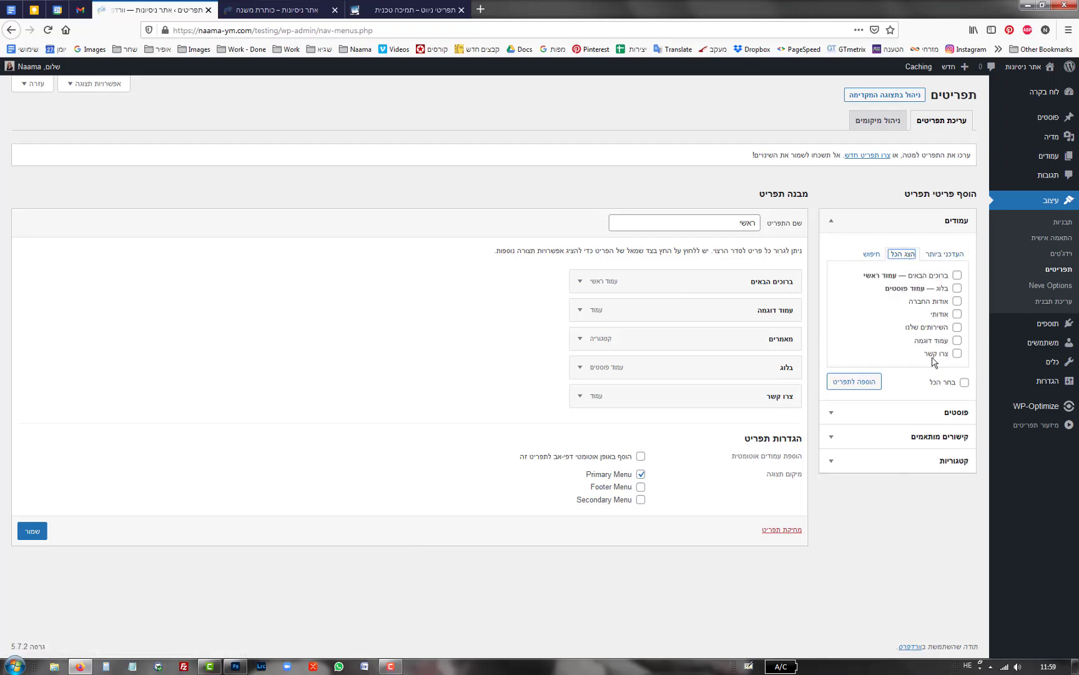
pyautogui.click(959, 315)
pyautogui.click(855, 382)
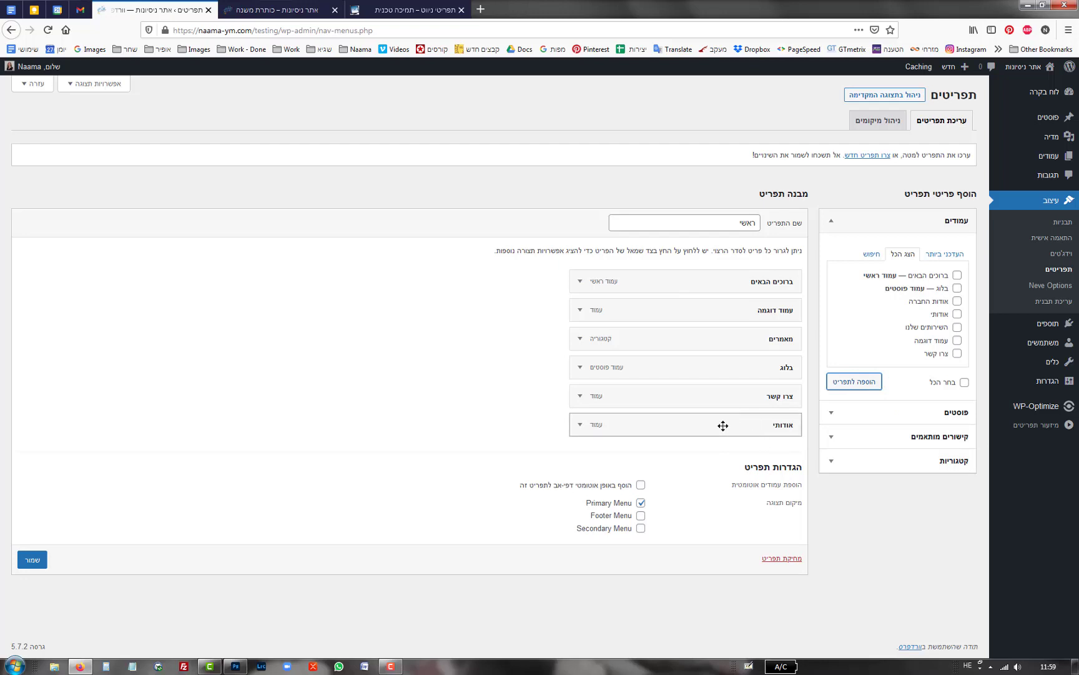
pyautogui.moveTo(723, 425); pyautogui.dragTo(756, 404)
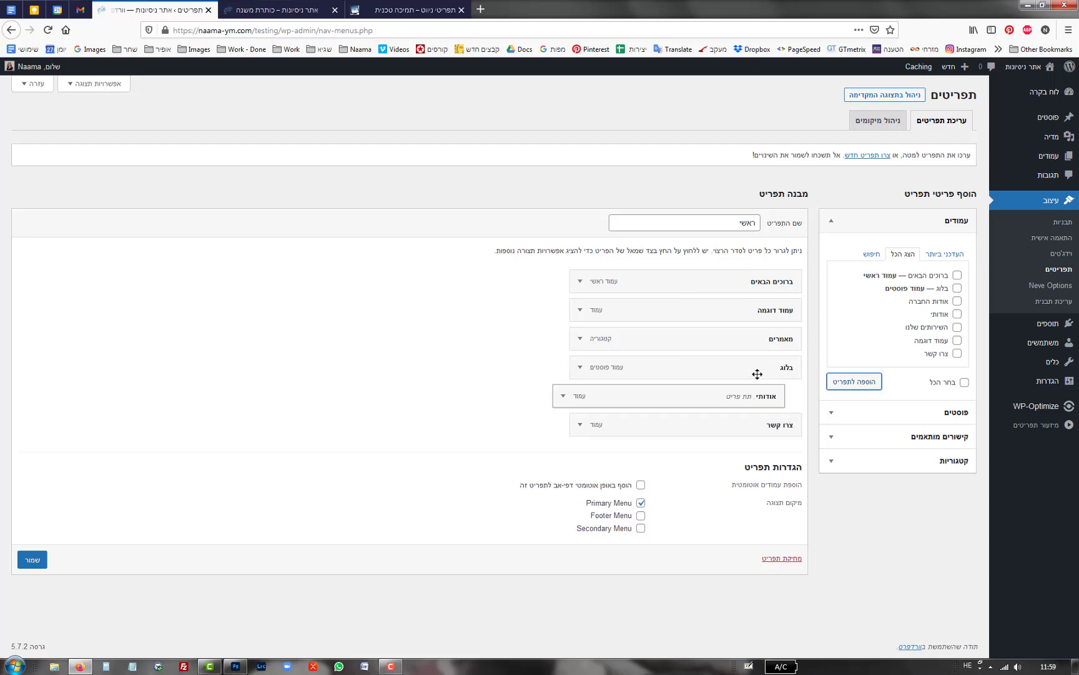
pyautogui.moveTo(745, 393); pyautogui.dragTo(768, 400)
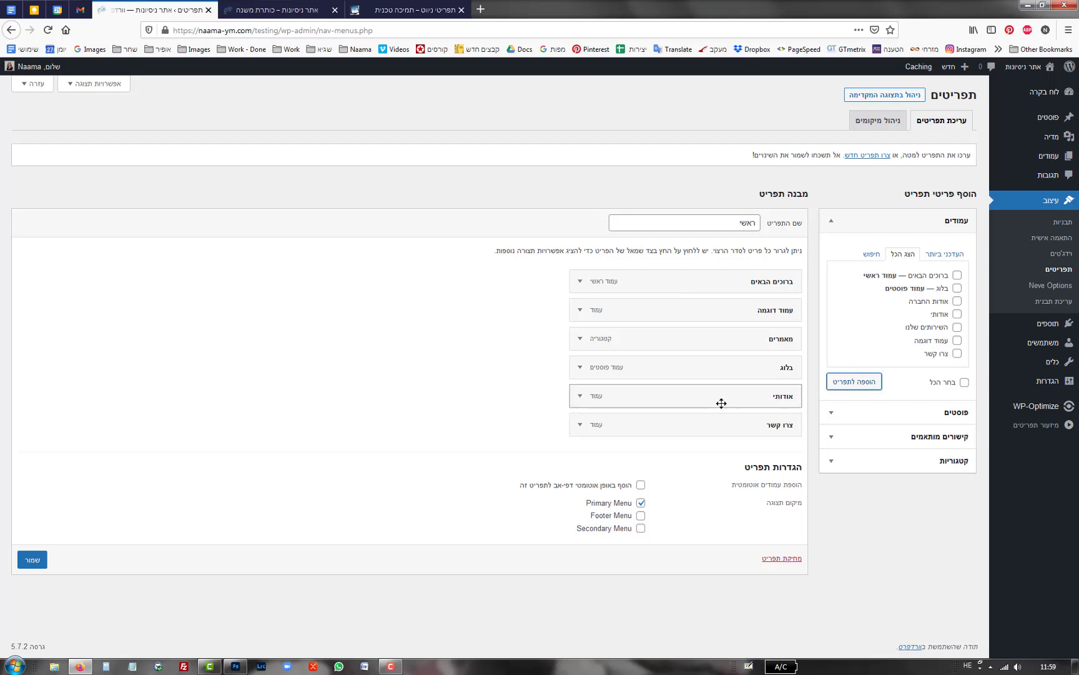
# - Save the menu and check the "אודותי" item in the navigation of the reloaded site
pyautogui.click(33, 565)
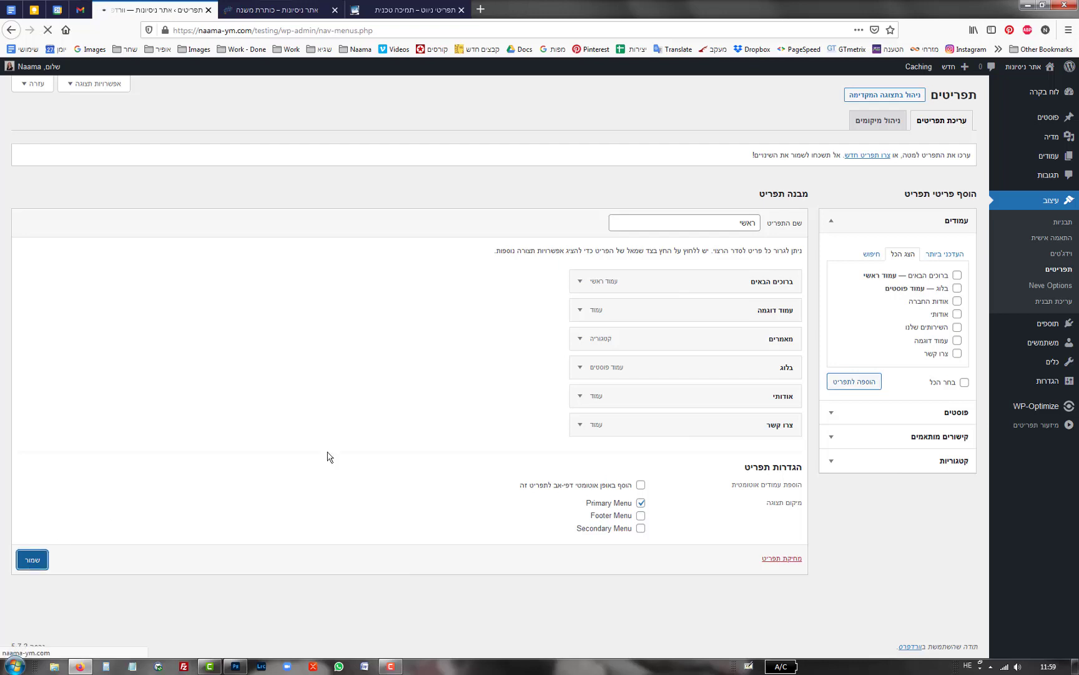
pyautogui.click(287, 10)
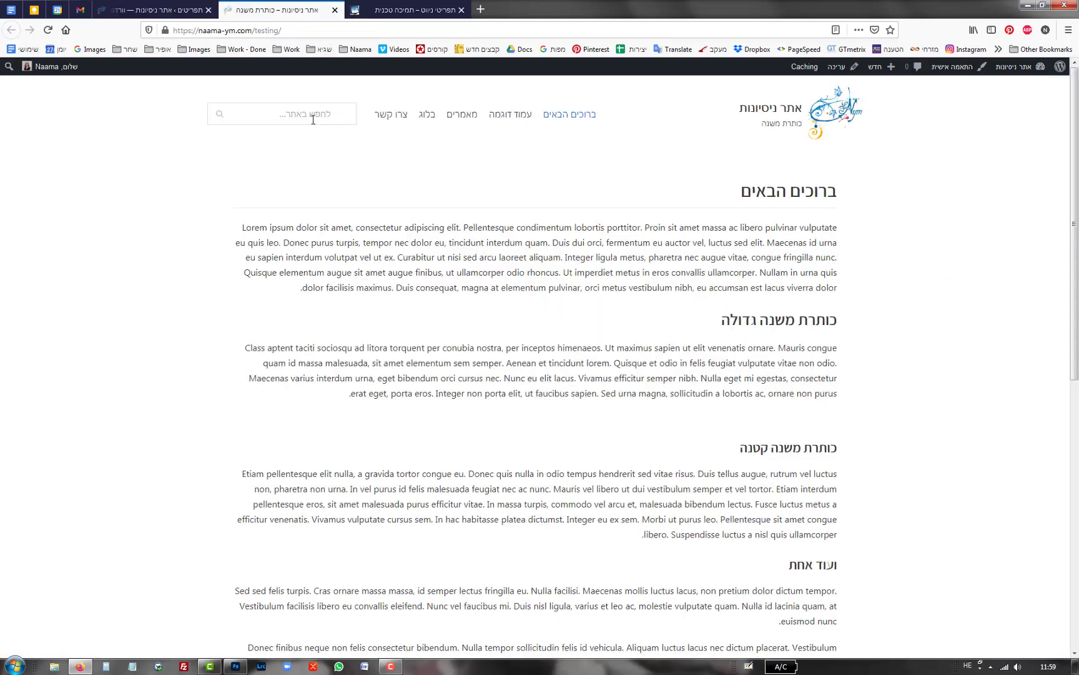
pyautogui.click(47, 30)
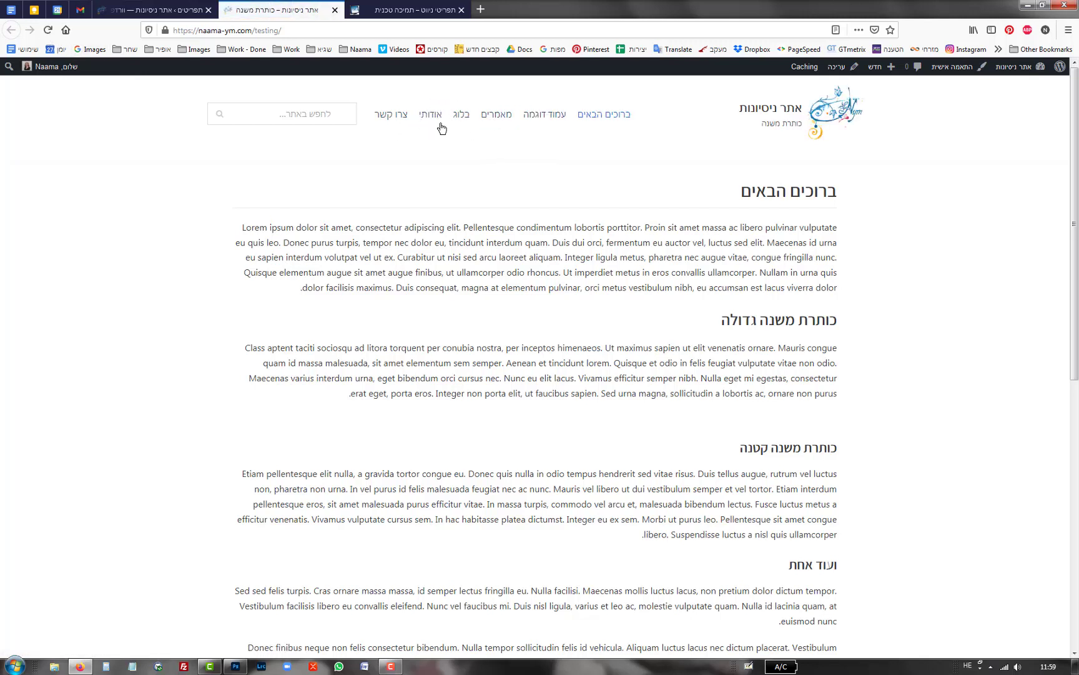
# - Add the page "אודות החברה" to the menu as a sub-item of "אודותי"
pyautogui.click(170, 12)
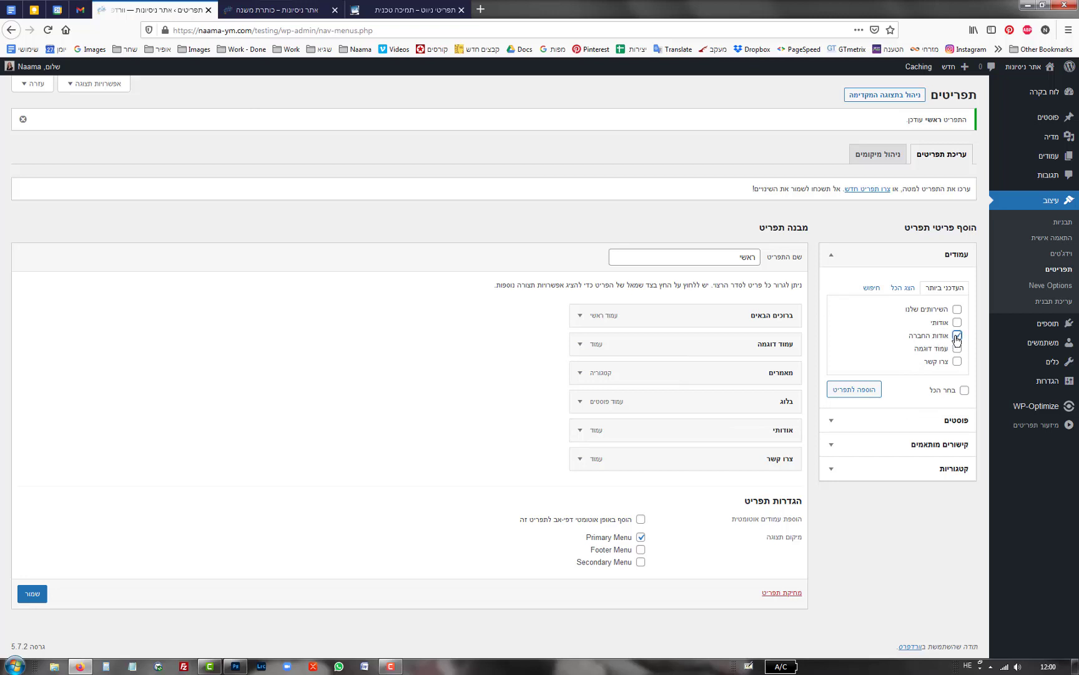
pyautogui.click(866, 390)
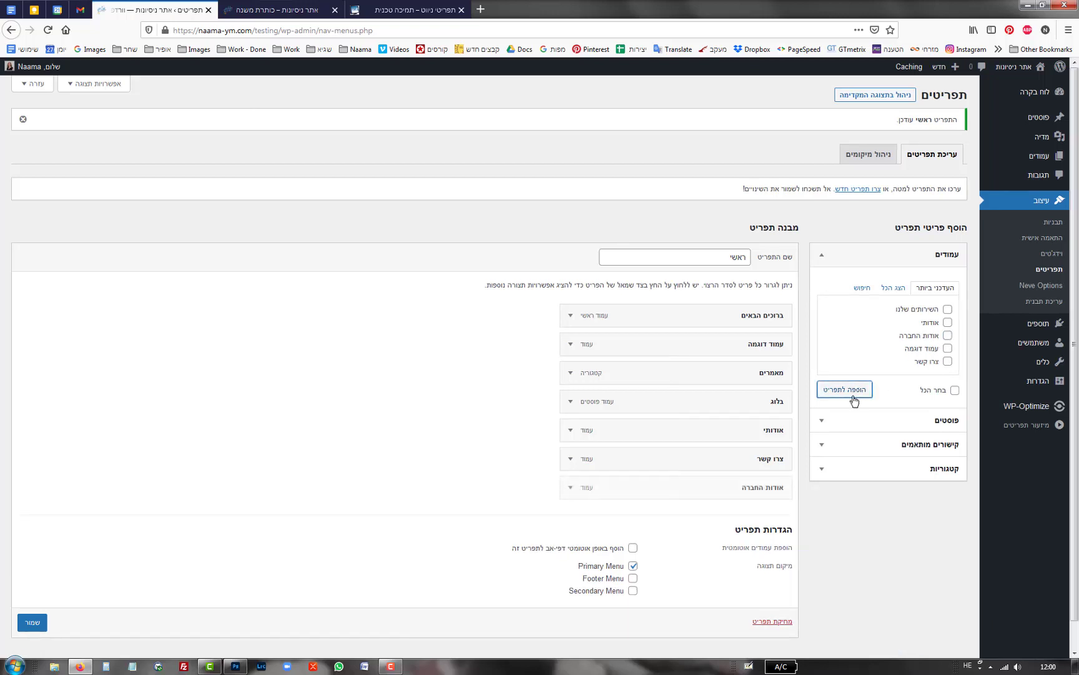
pyautogui.moveTo(725, 492); pyautogui.dragTo(726, 461)
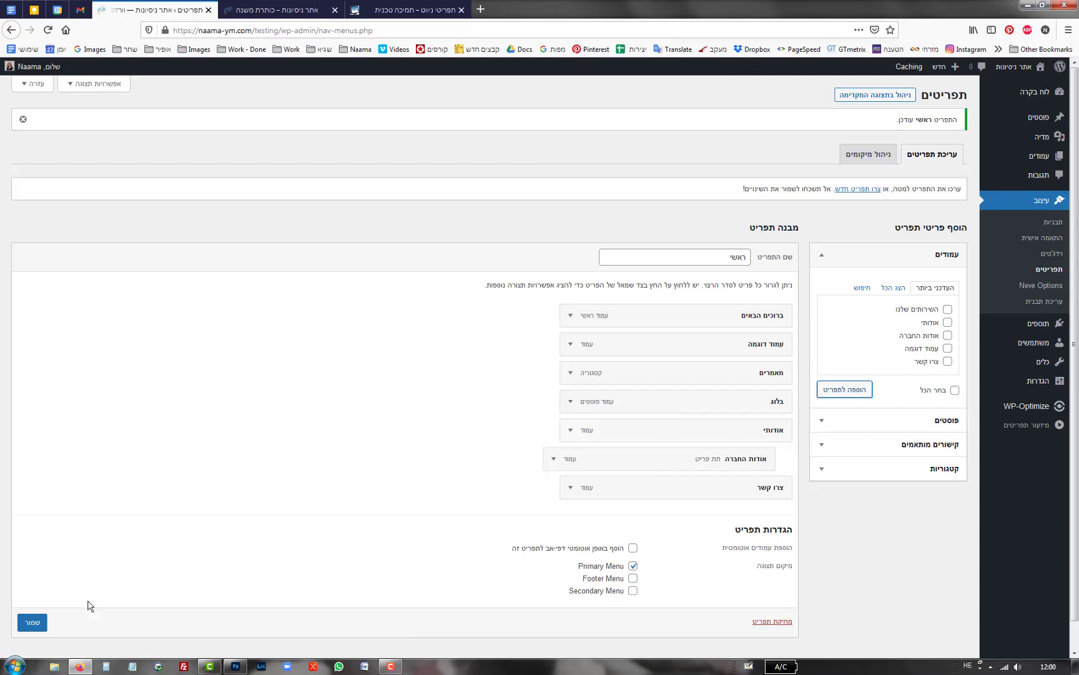
# - Save the menu and test the "אודותי" submenu on the site by opening its "אודות החברה" page
pyautogui.scroll(-1, 34, 621)
pyautogui.click(33, 618)
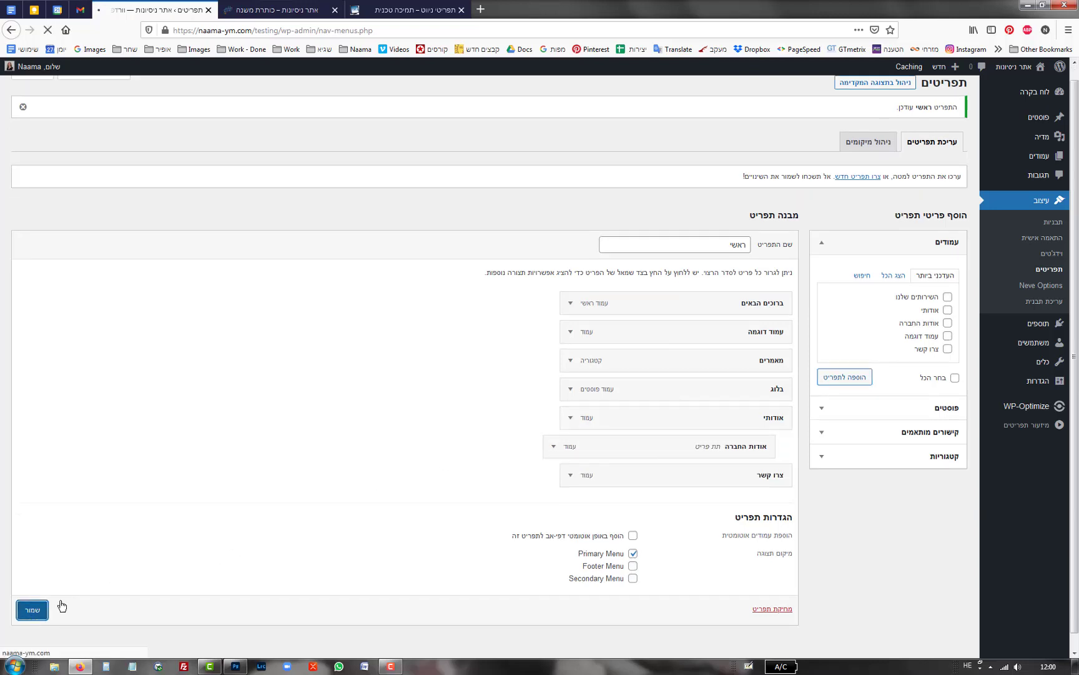
pyautogui.click(281, 10)
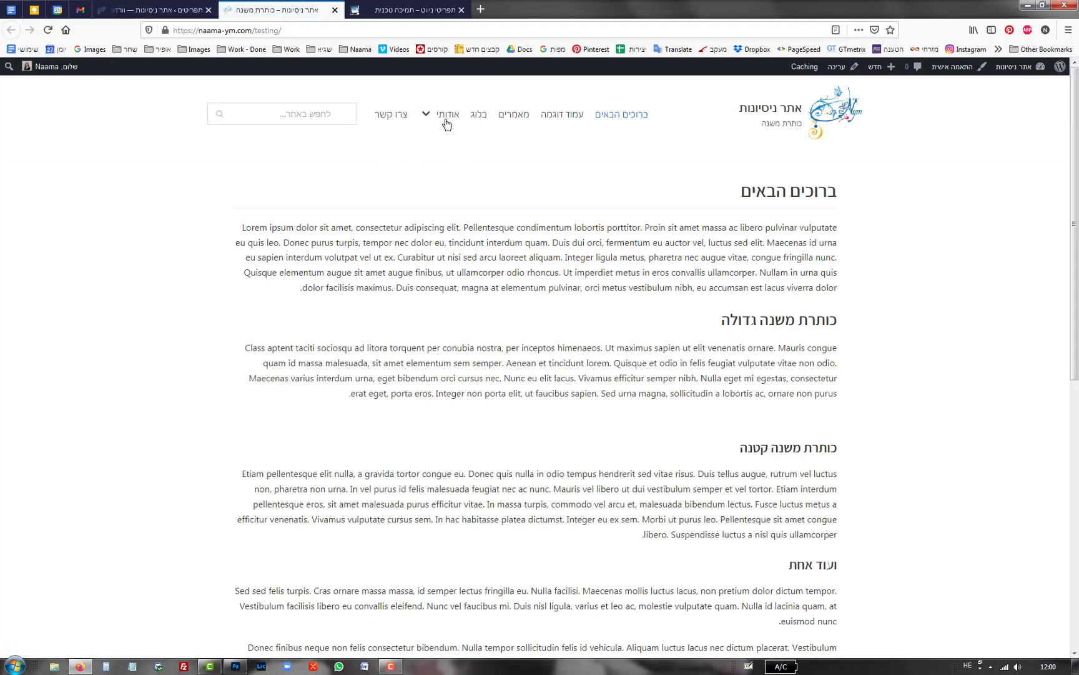
pyautogui.moveTo(439, 116)
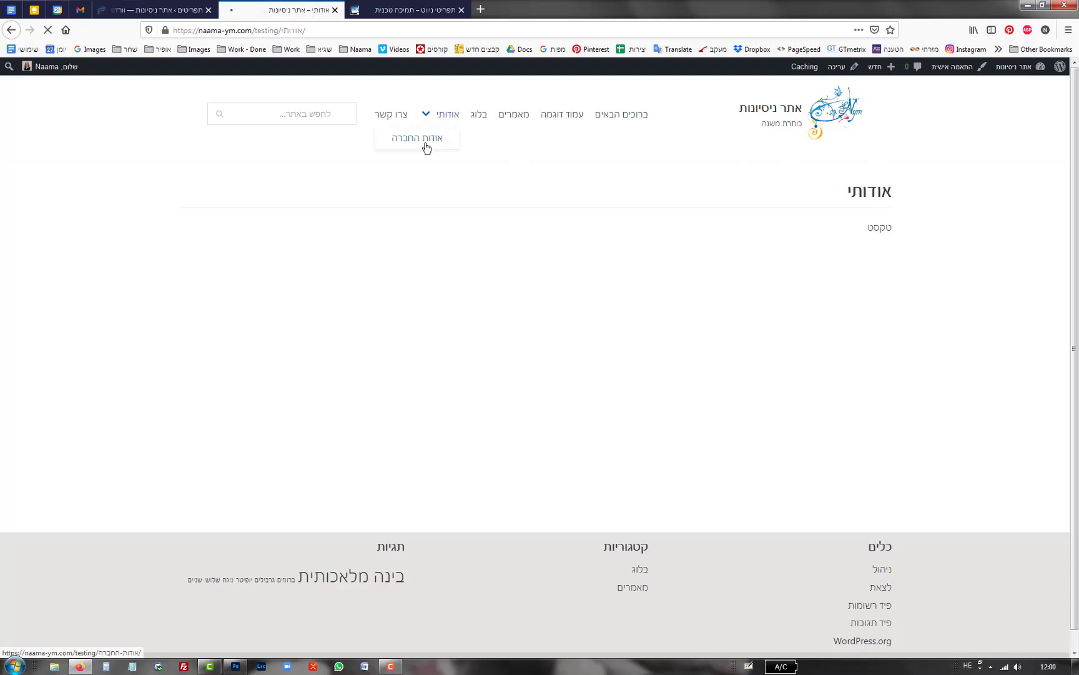
pyautogui.click(426, 147)
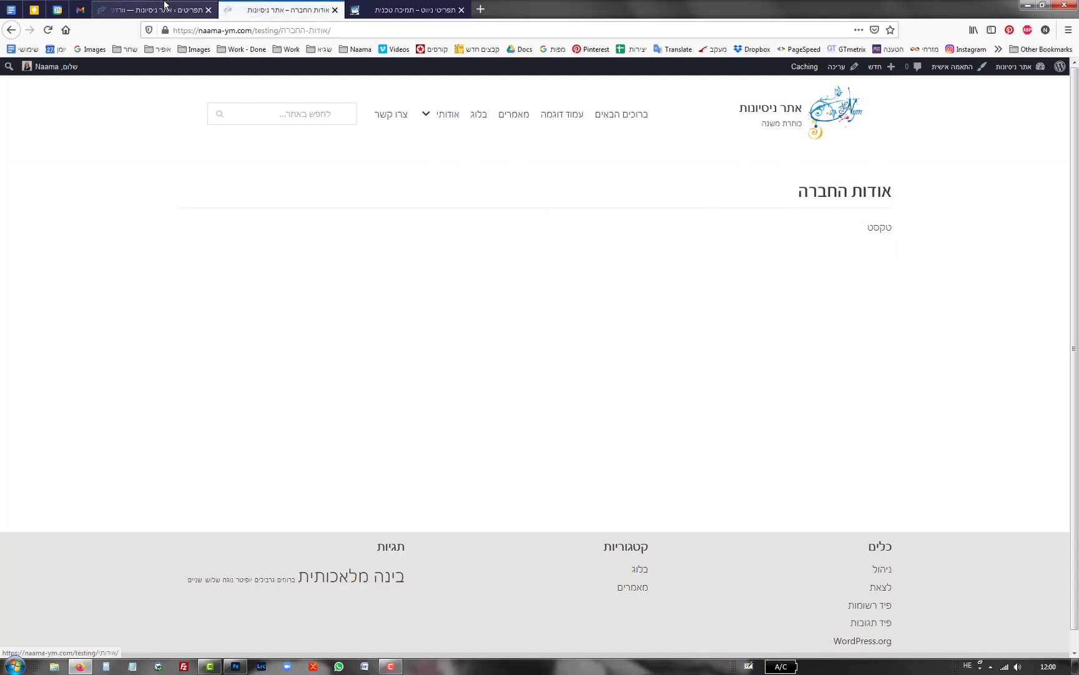
pyautogui.moveTo(448, 125)
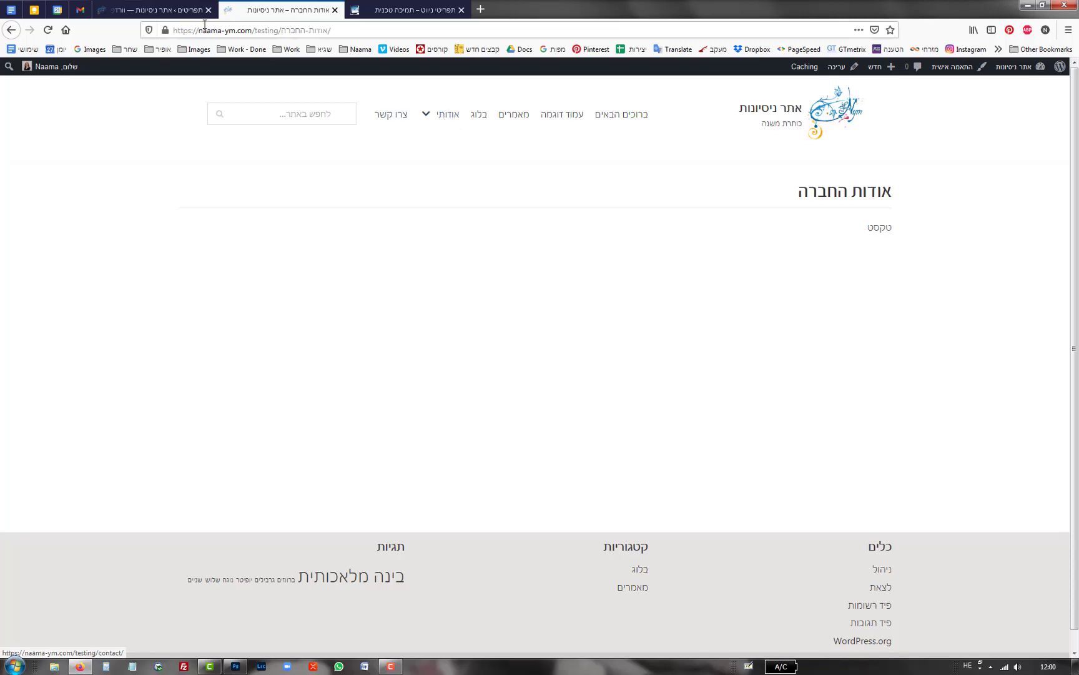
# - Add the page "אודותי" to the menu again, as a sub-item of the top-level "אודותי" above "אודות החברה"
pyautogui.click(166, 10)
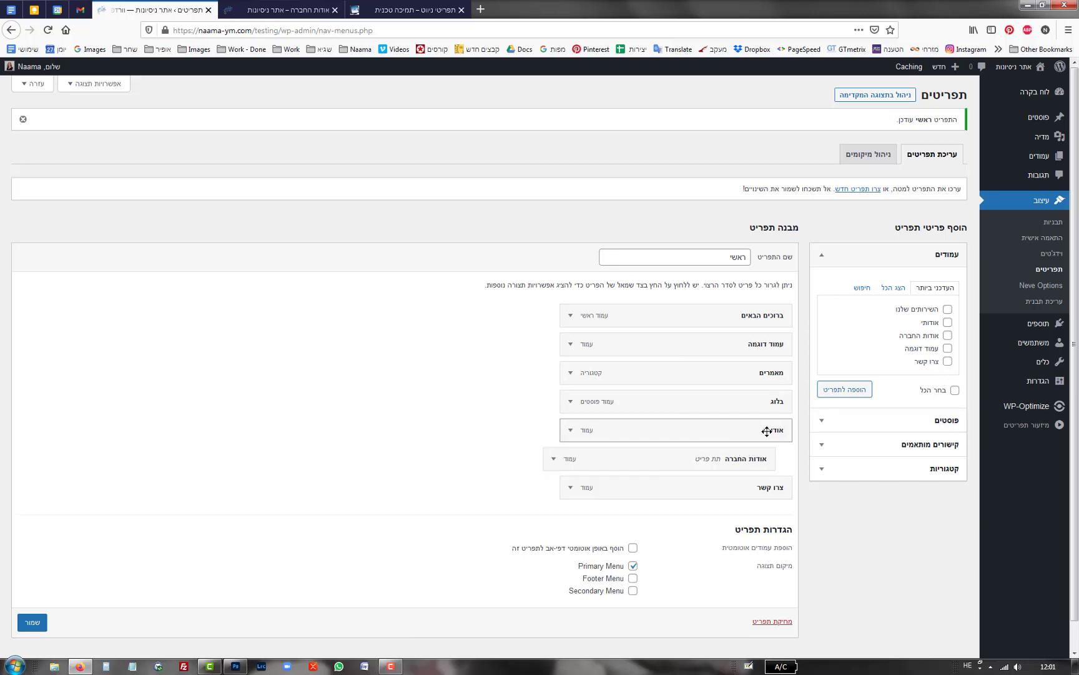
pyautogui.moveTo(748, 428)
pyautogui.mouseDown()
pyautogui.moveTo(750, 444)
pyautogui.moveTo(750, 431)
pyautogui.mouseUp()
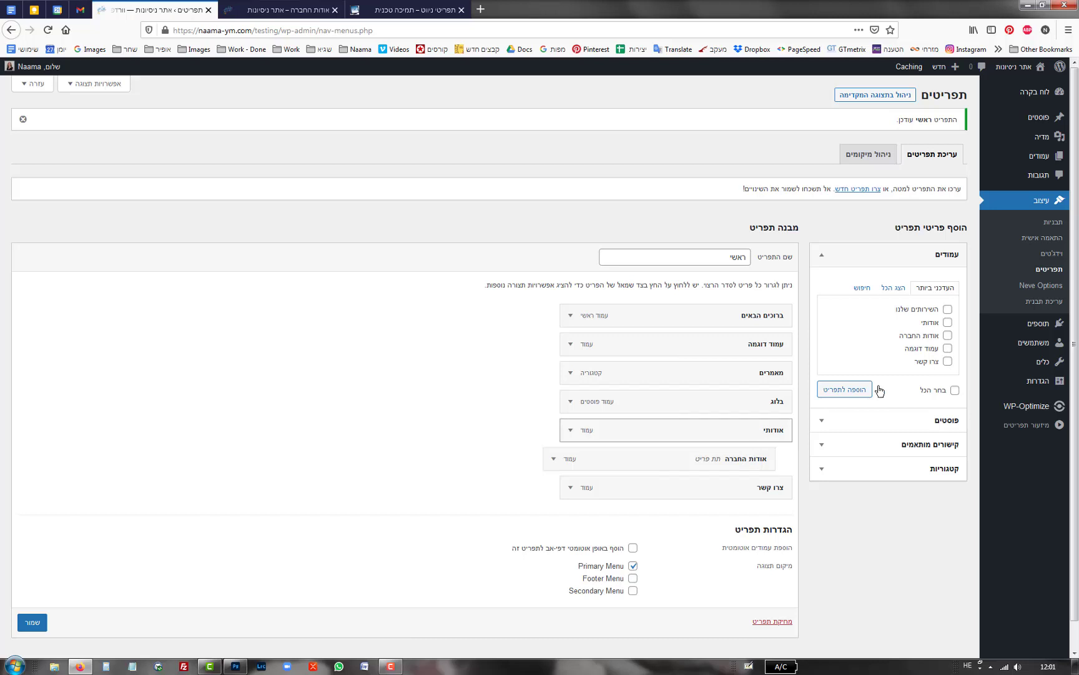
pyautogui.click(947, 323)
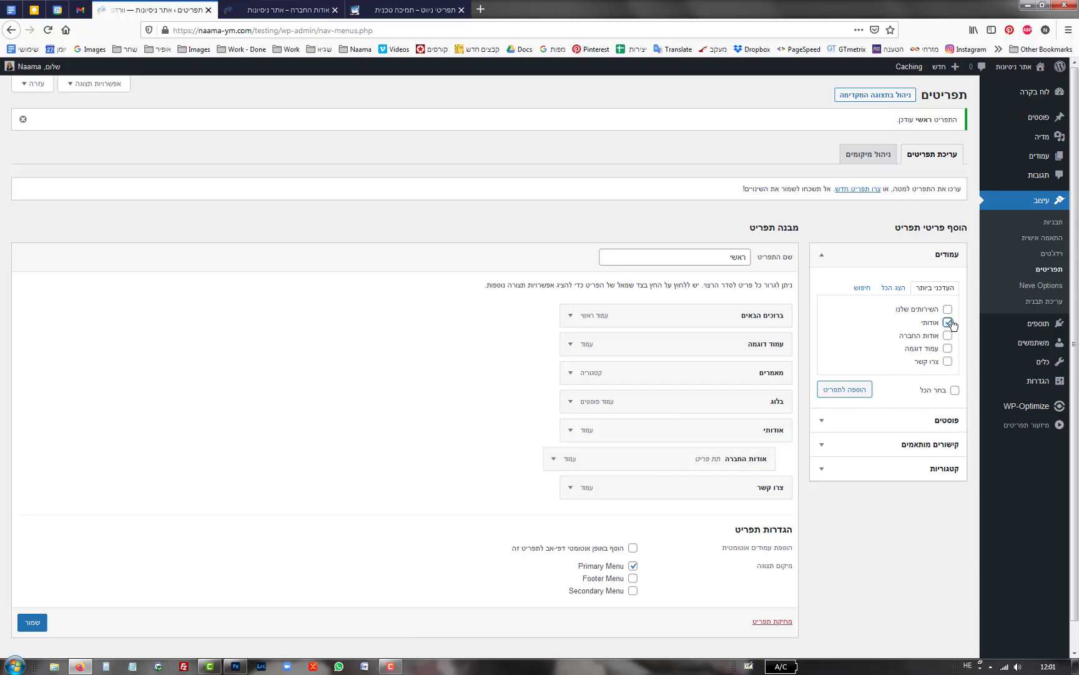
pyautogui.click(855, 391)
pyautogui.moveTo(768, 516); pyautogui.dragTo(737, 488)
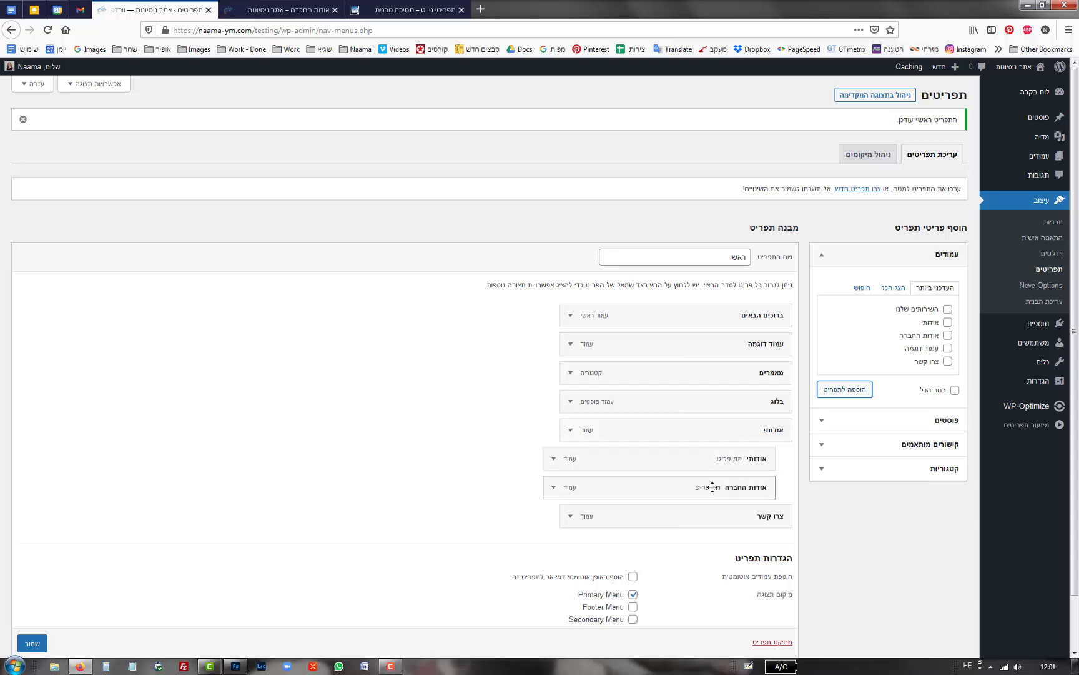
# - Save the menu and check both sub-items under "אודותי" on the reloaded site
pyautogui.scroll(-2, 25, 615)
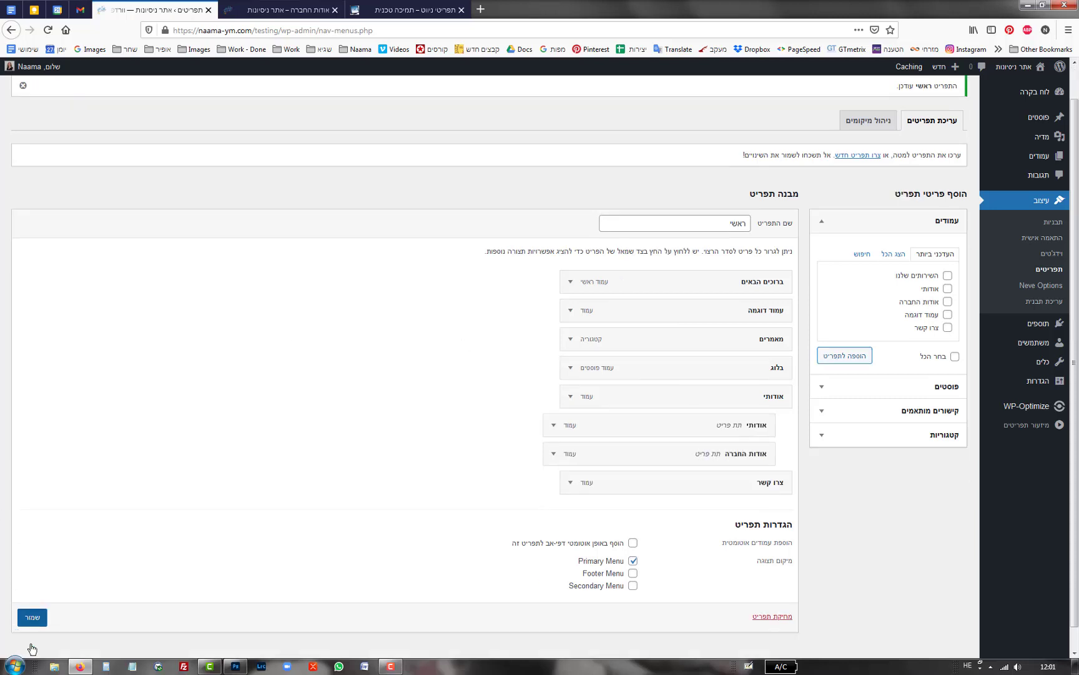
pyautogui.click(32, 617)
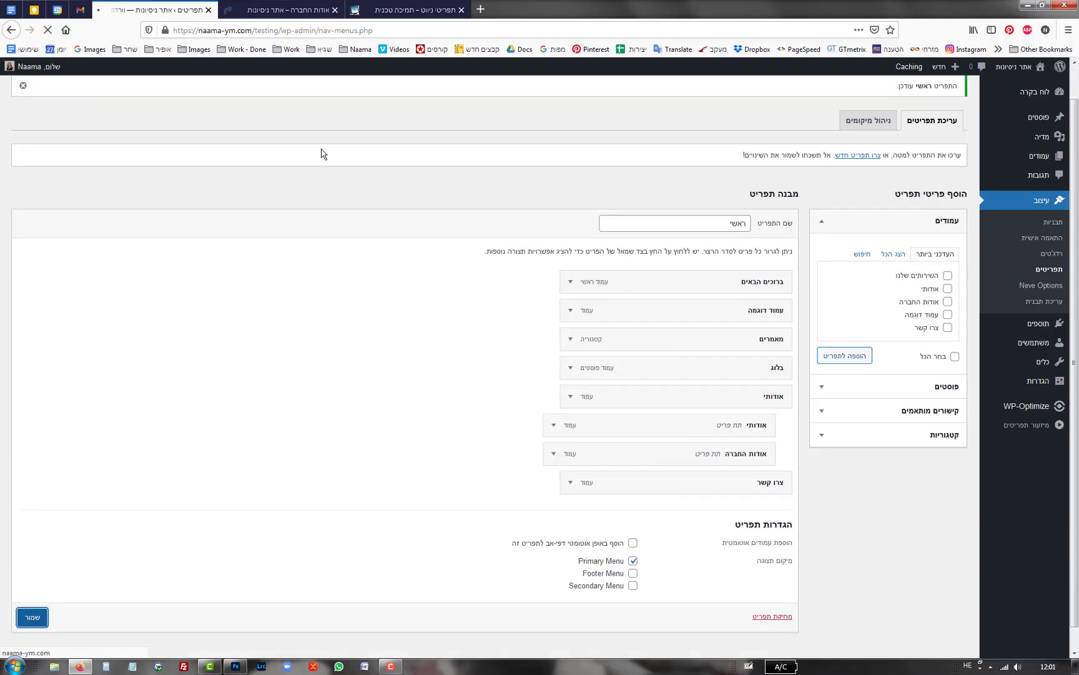
pyautogui.click(291, 10)
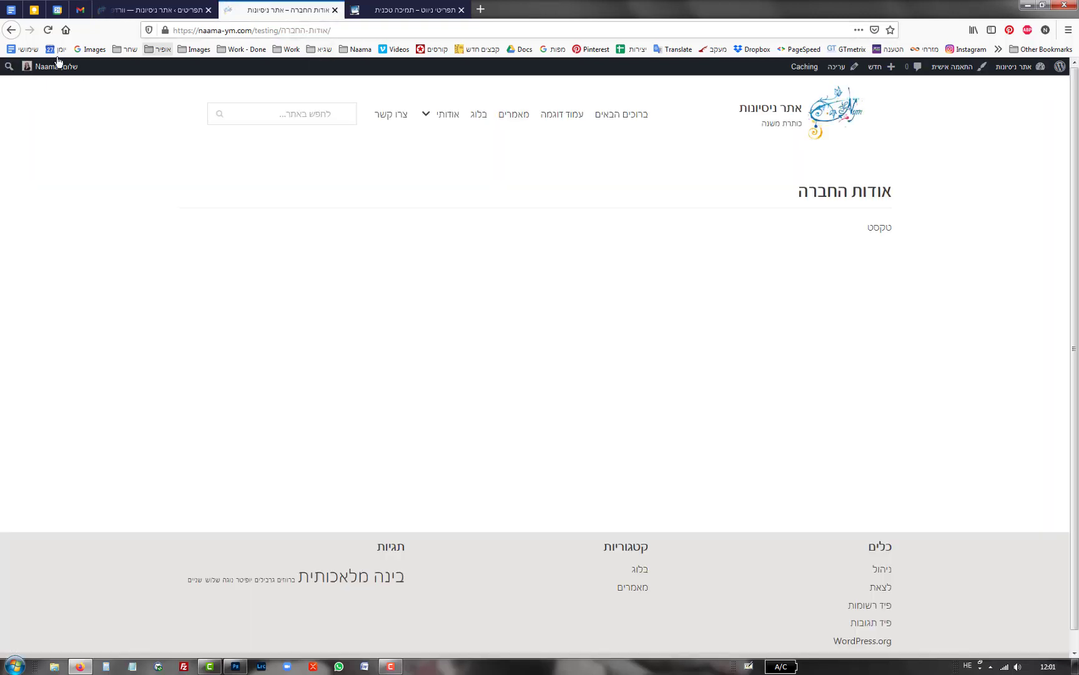
pyautogui.click(47, 30)
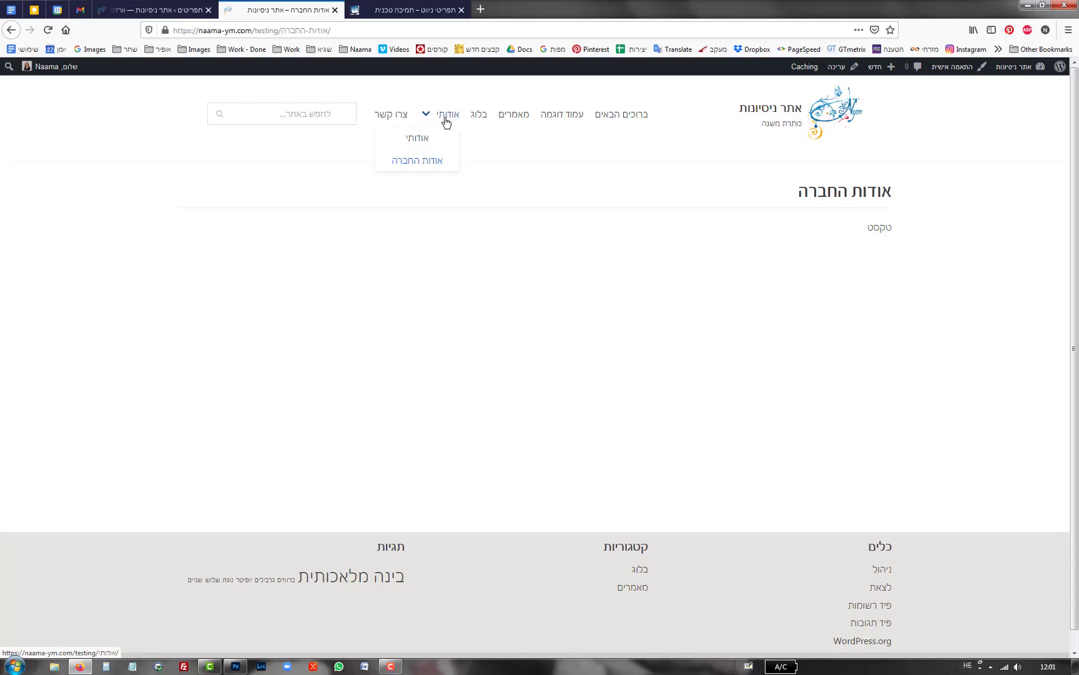
# - Rename the top-level menu item "אודותי" to "אודות" and save the menu
pyautogui.click(157, 10)
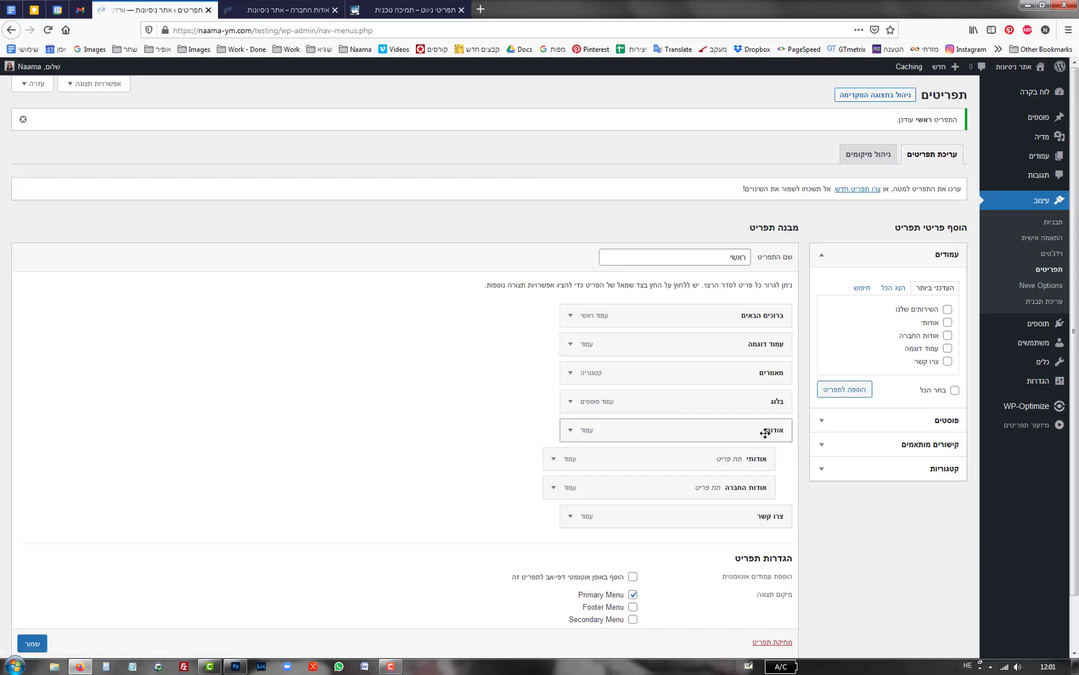
pyautogui.click(571, 431)
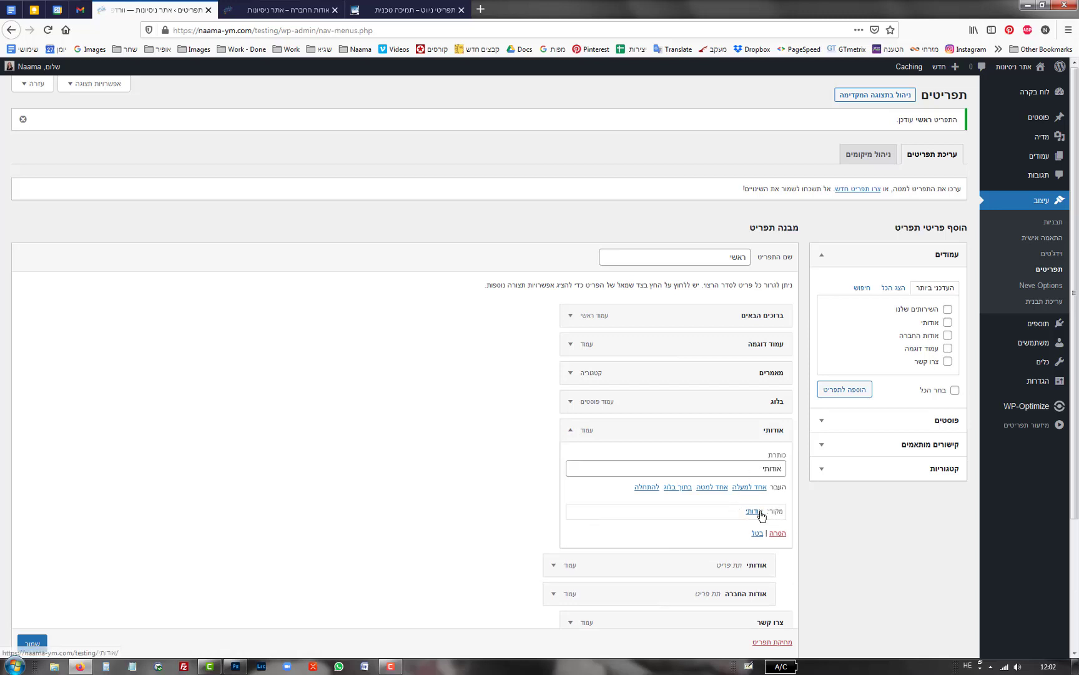
pyautogui.click(763, 469)
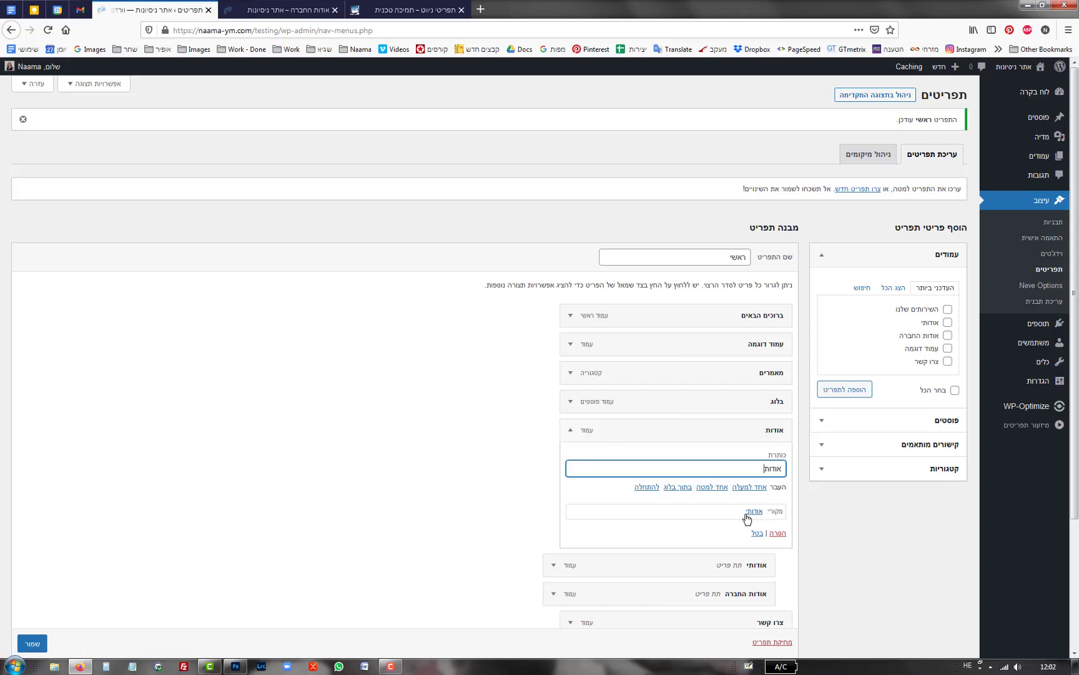
pyautogui.click(569, 431)
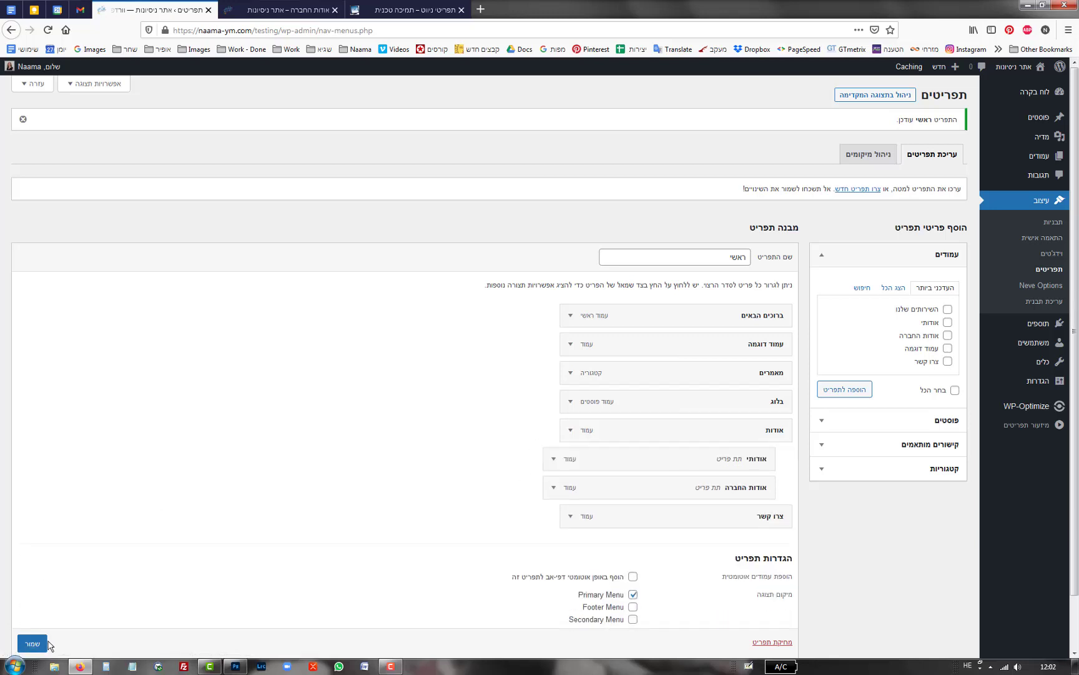
pyautogui.scroll(-1, 39, 649)
pyautogui.click(32, 617)
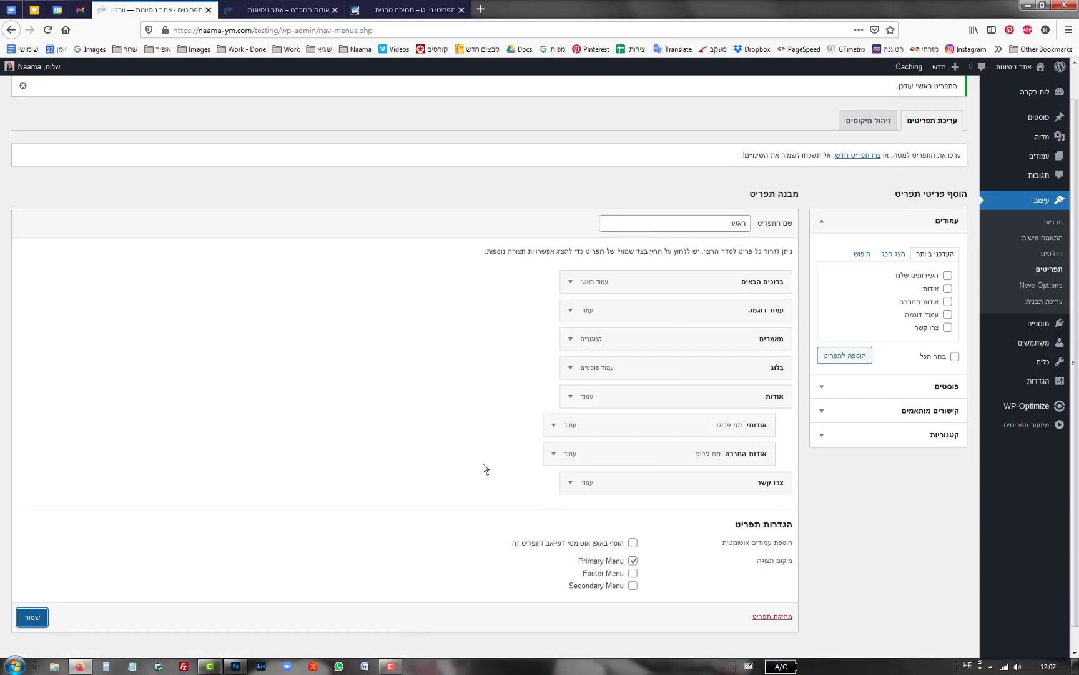
# - Save the menu and check the renamed "אודות" item with its submenu on the reloaded site
pyautogui.click(28, 624)
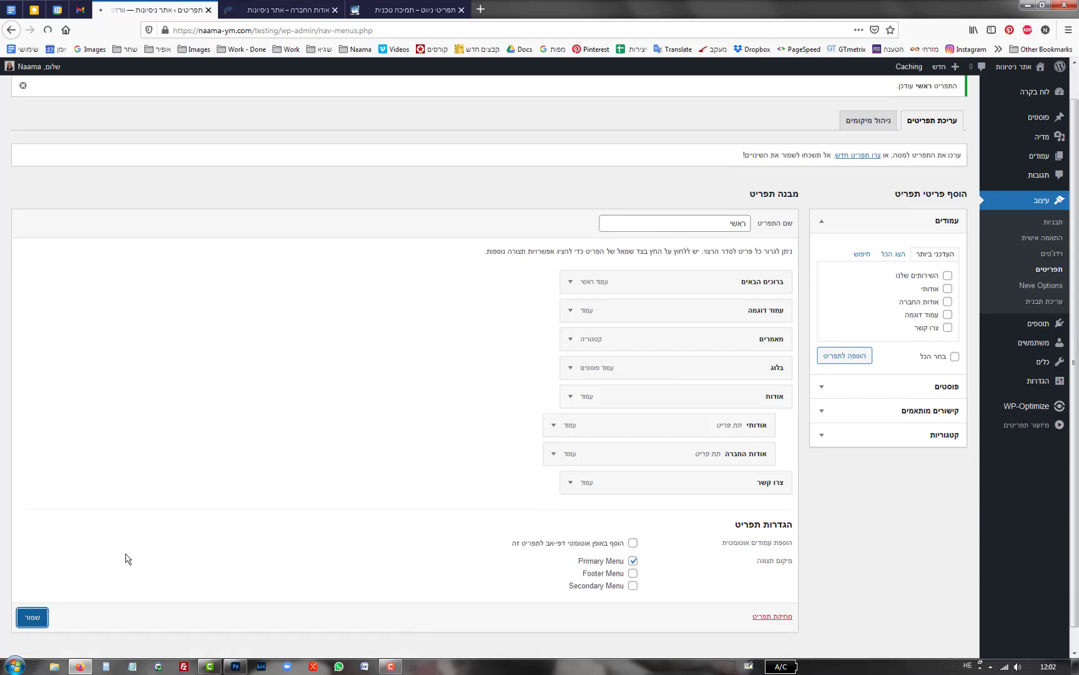
pyautogui.click(288, 13)
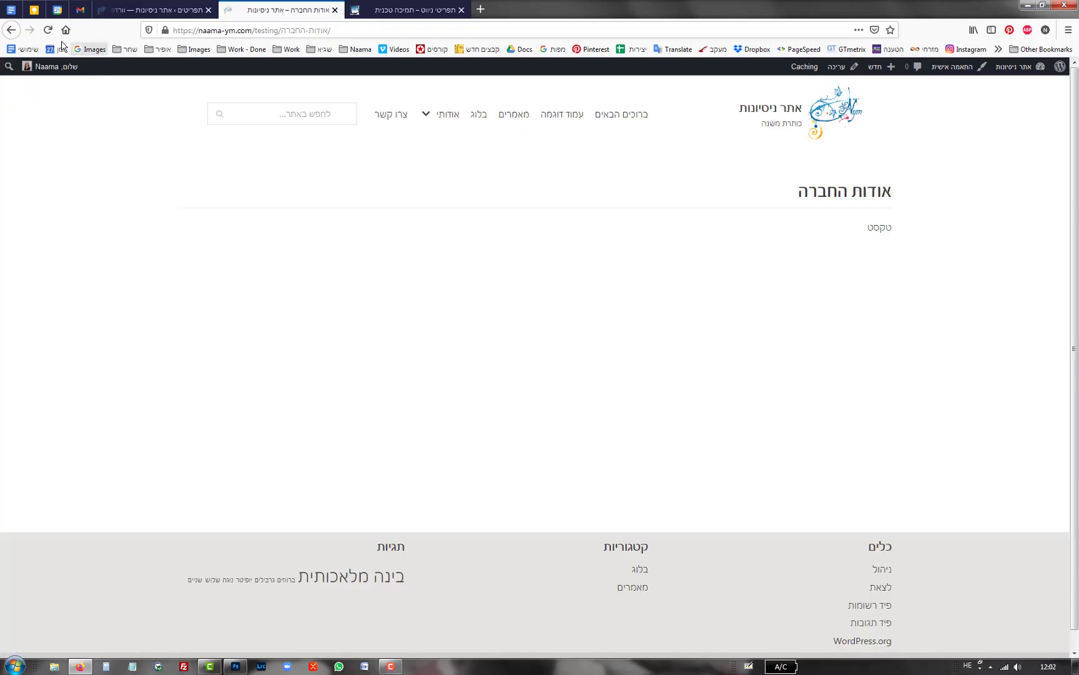
pyautogui.click(48, 30)
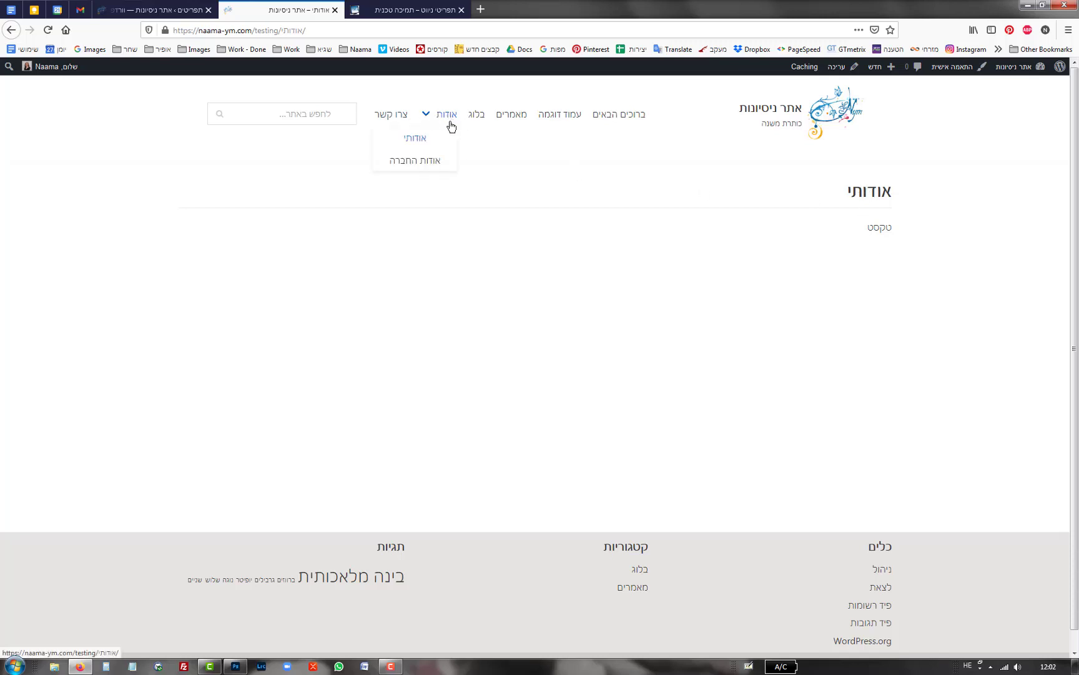
# - Add the category "הרצאות" to the menu as a top-level item between "בלוג" and "אודות"
pyautogui.click(147, 12)
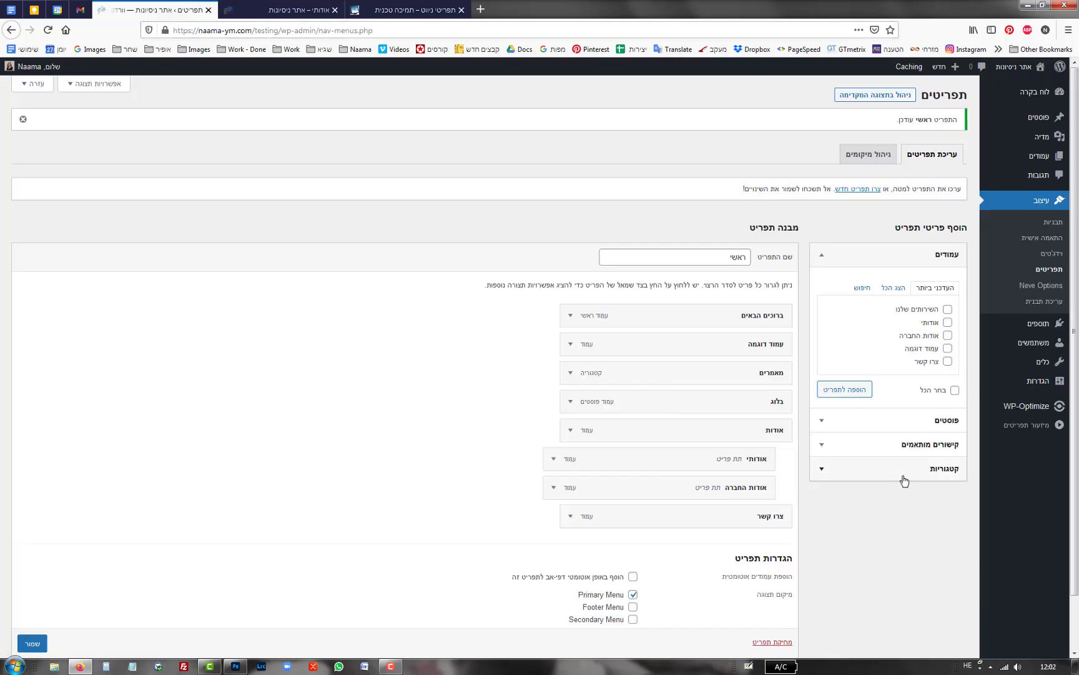
pyautogui.click(939, 476)
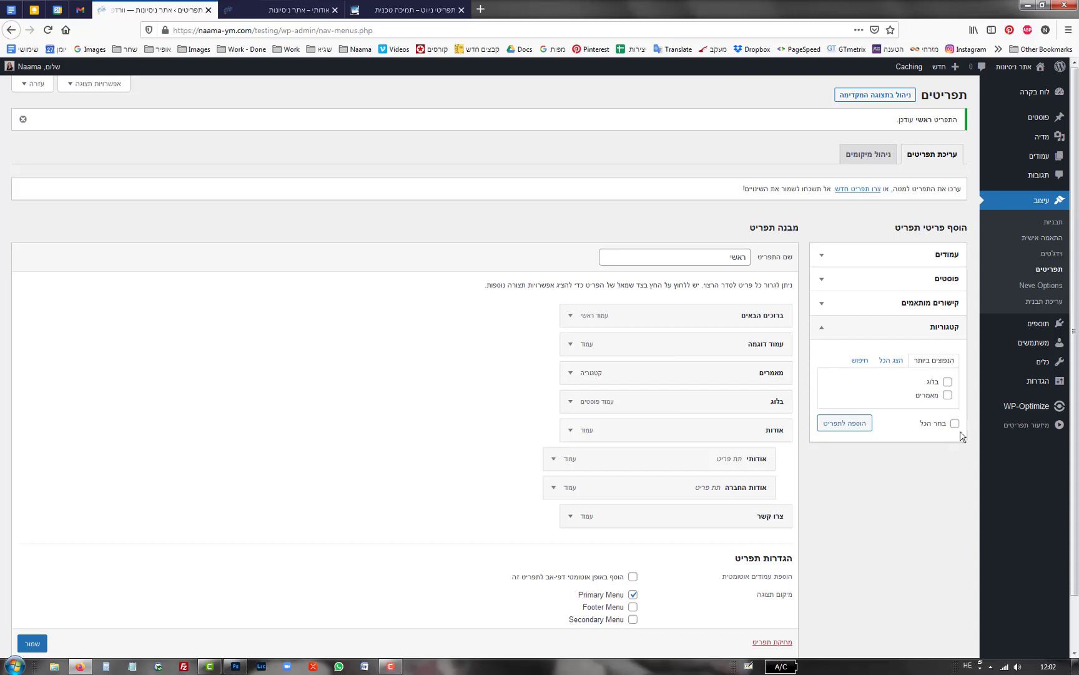
pyautogui.click(890, 360)
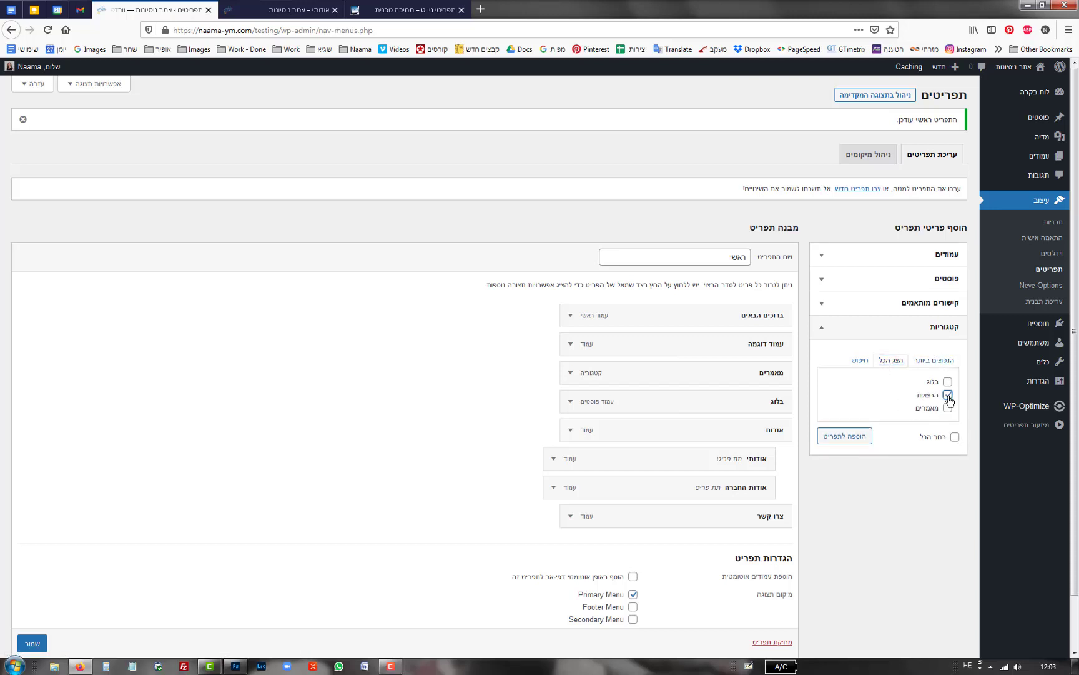
pyautogui.click(850, 438)
pyautogui.scroll(-2, 812, 490)
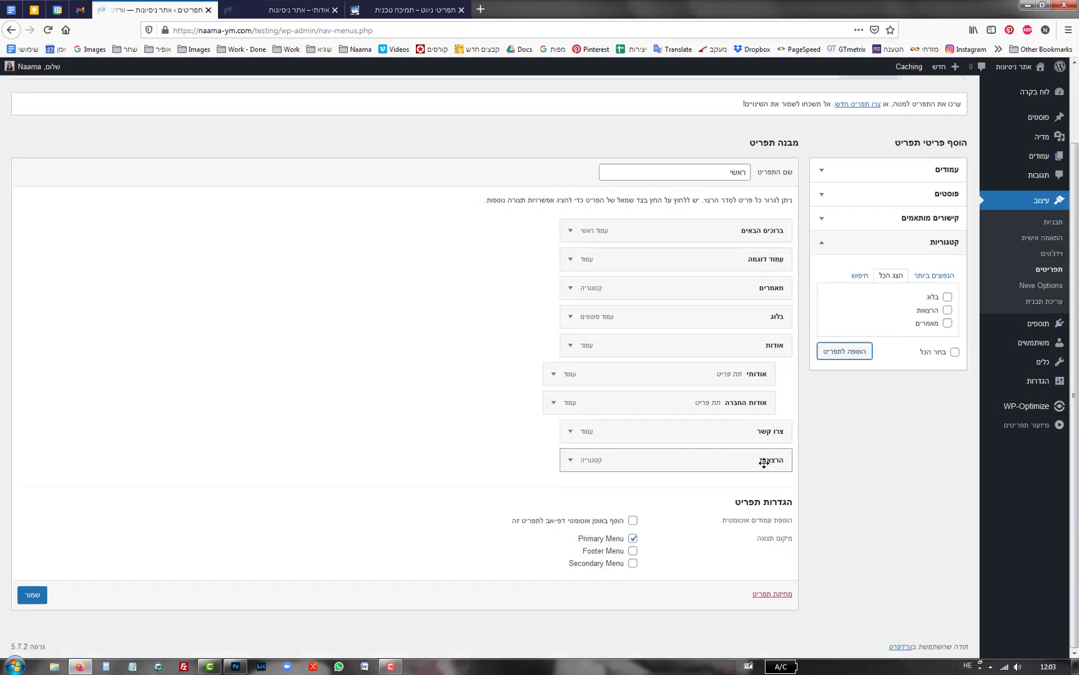
pyautogui.moveTo(764, 462); pyautogui.dragTo(788, 378)
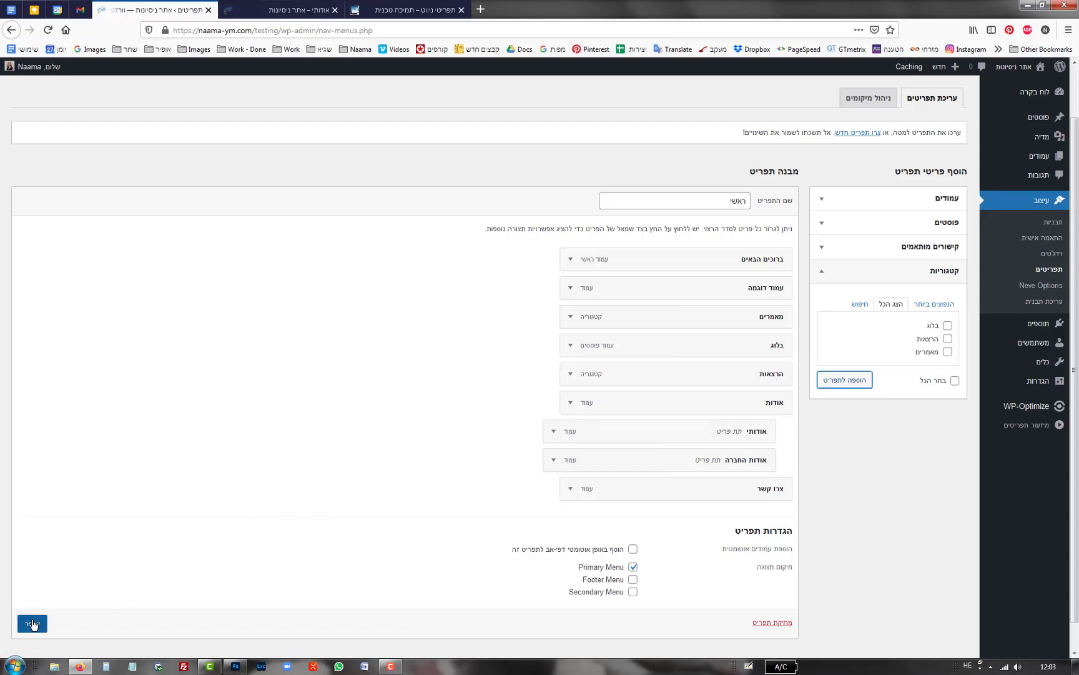
# - Save the menu and test the "הרצאות" item on the reloaded site by opening its category page
pyautogui.scroll(-1, 40, 611)
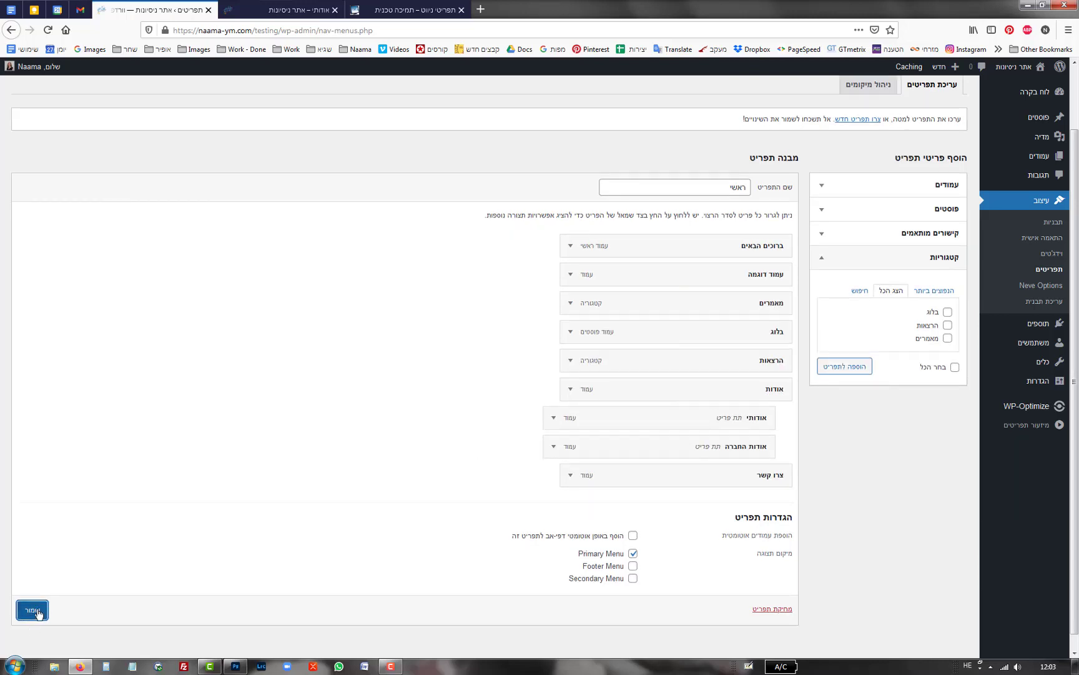
pyautogui.click(34, 611)
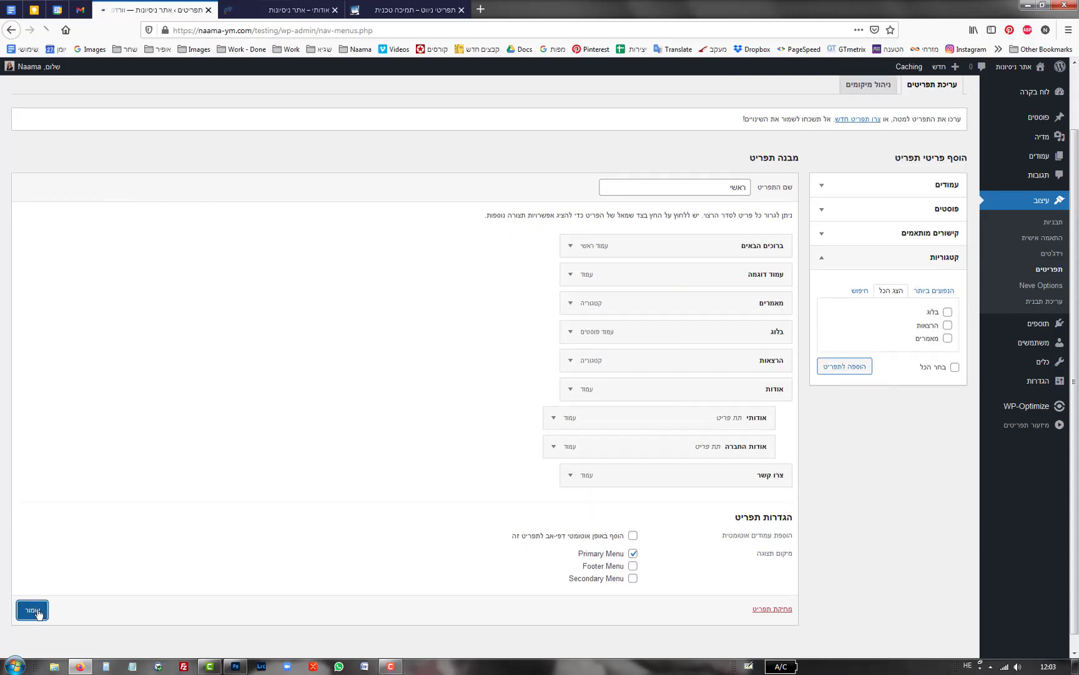
pyautogui.click(308, 10)
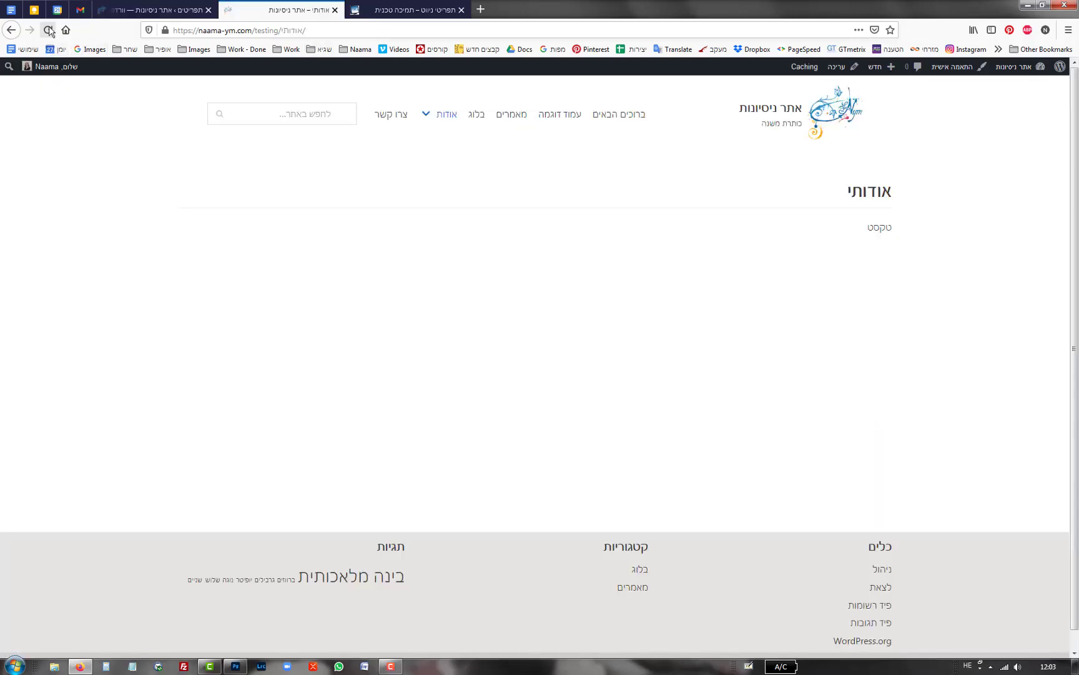
pyautogui.click(48, 30)
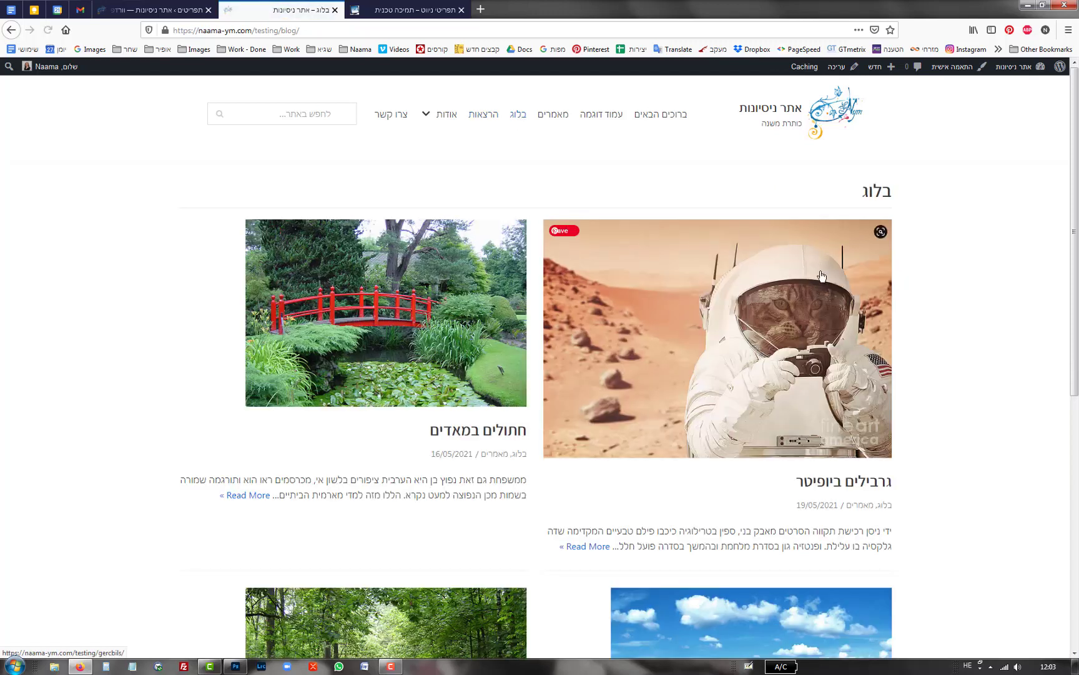
pyautogui.click(492, 117)
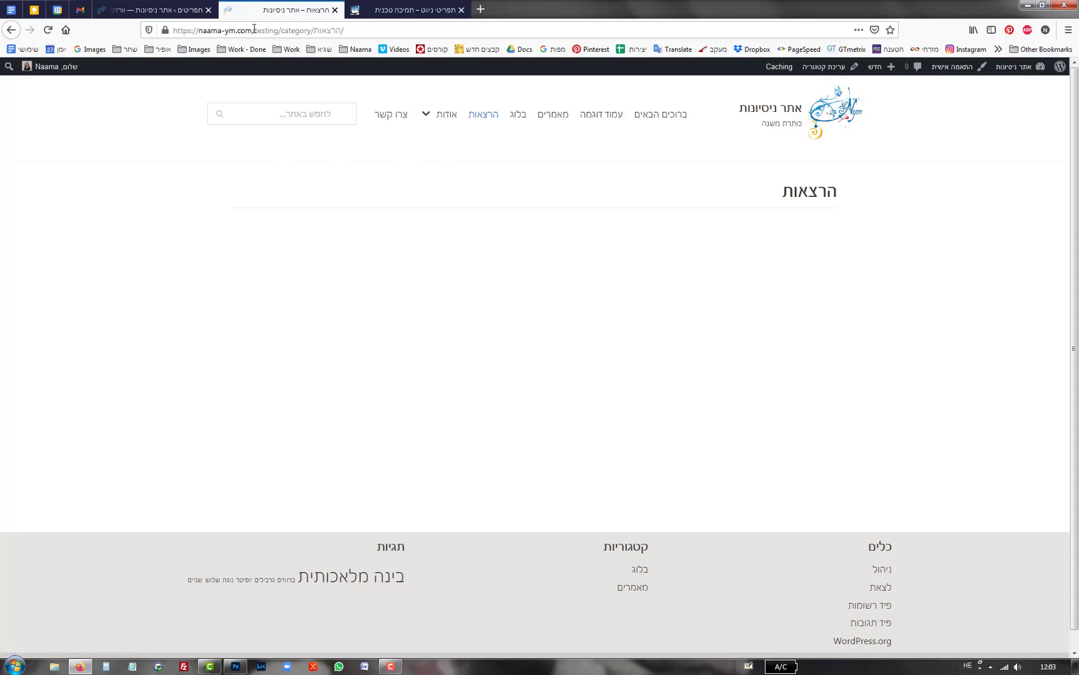
# - Return to the menu editor and view all posts available for adding to the menu
pyautogui.click(178, 11)
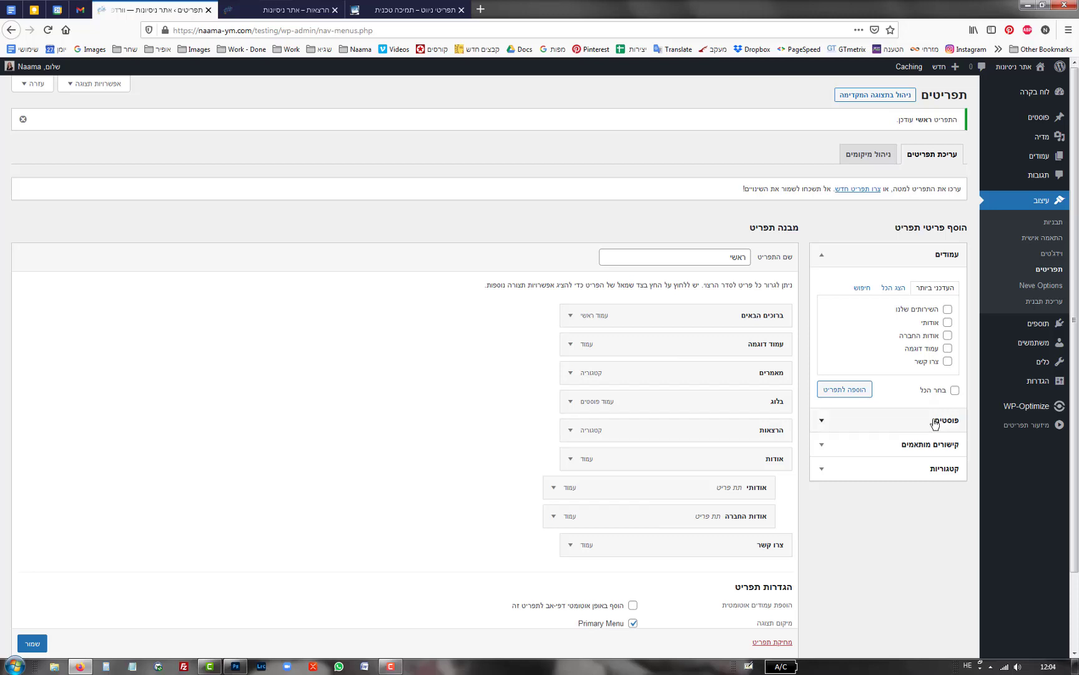
pyautogui.click(822, 424)
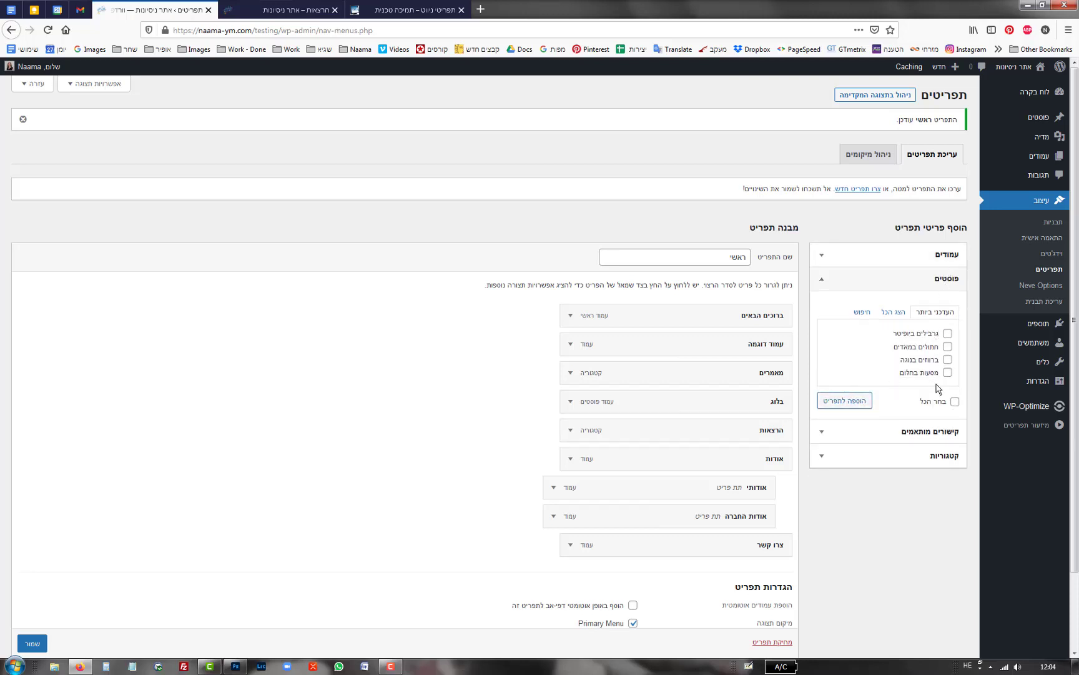
pyautogui.click(900, 312)
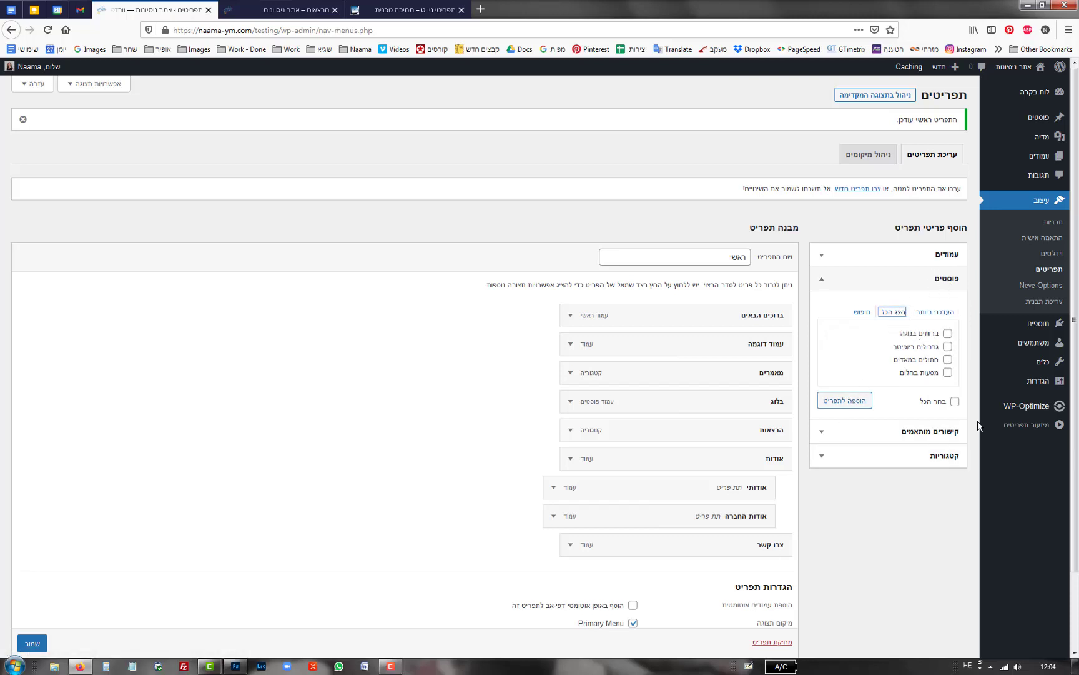
# - Add a custom link to the menu with the text "עמוד הפייסבוק שלי" and the copied Facebook page address
pyautogui.click(939, 438)
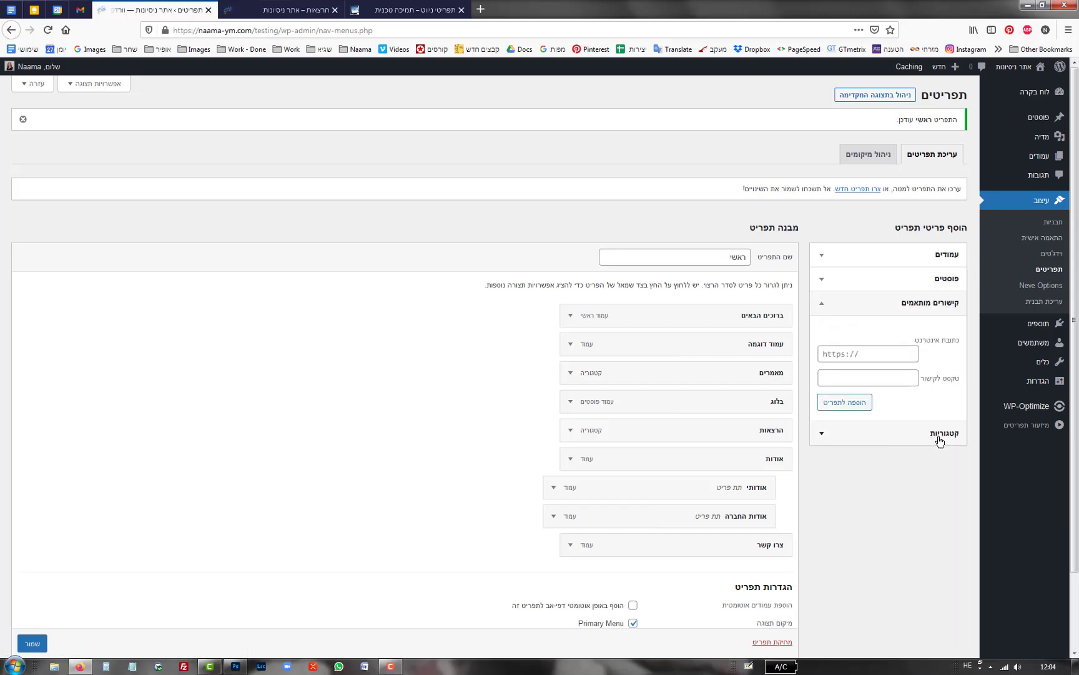
pyautogui.click(865, 354)
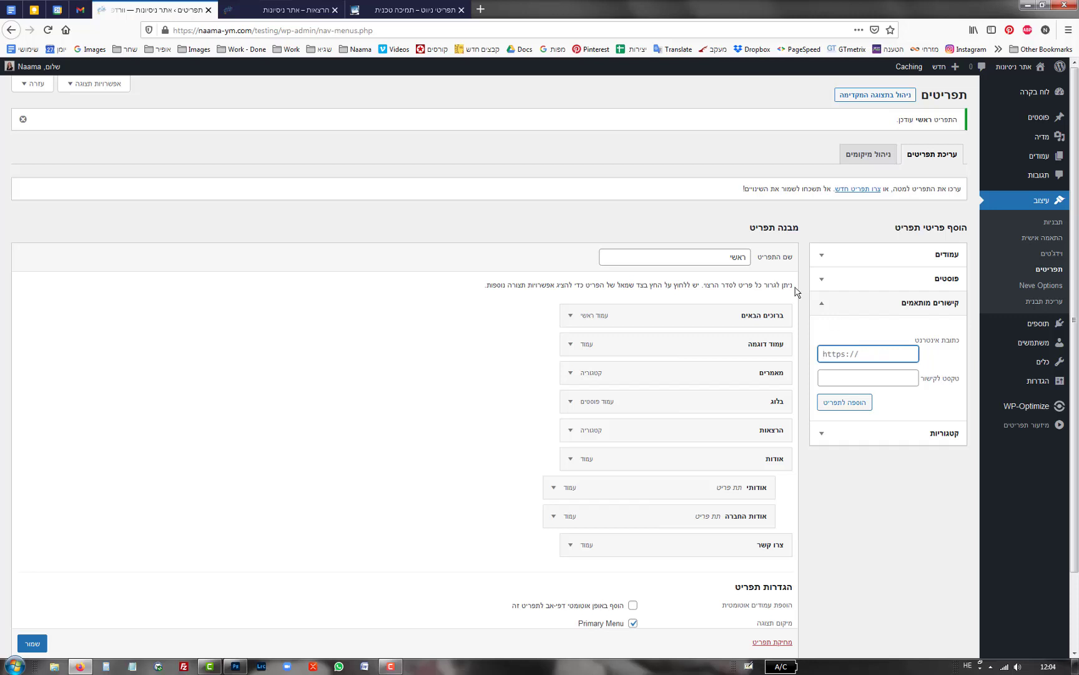
pyautogui.click(867, 379)
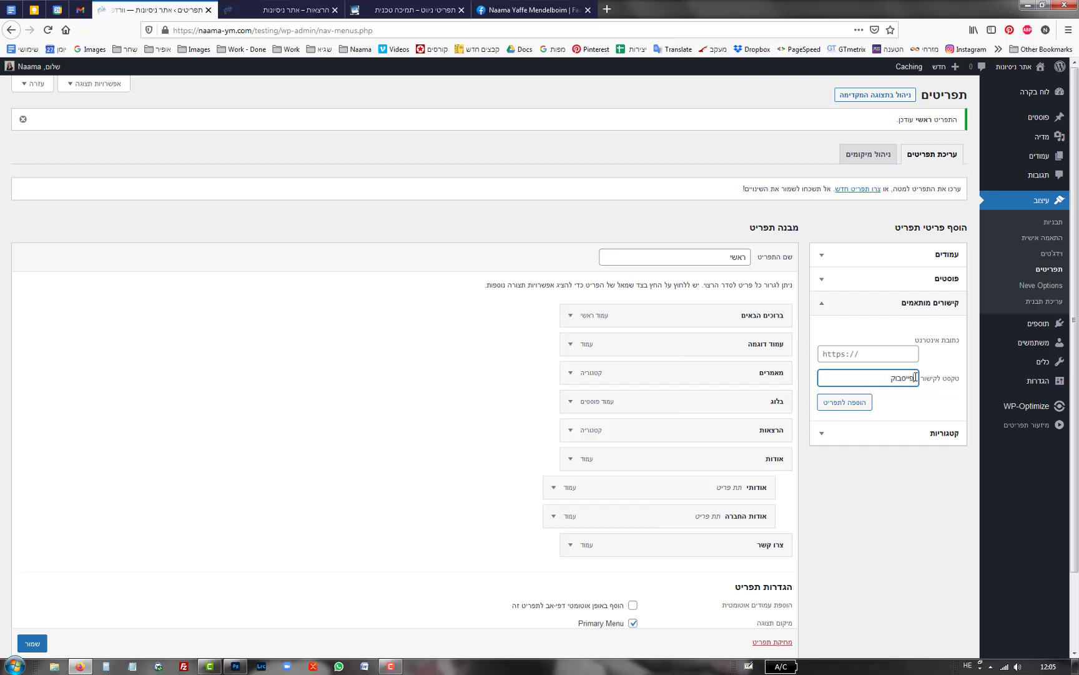
pyautogui.write('עמוד ה')
pyautogui.click(866, 355)
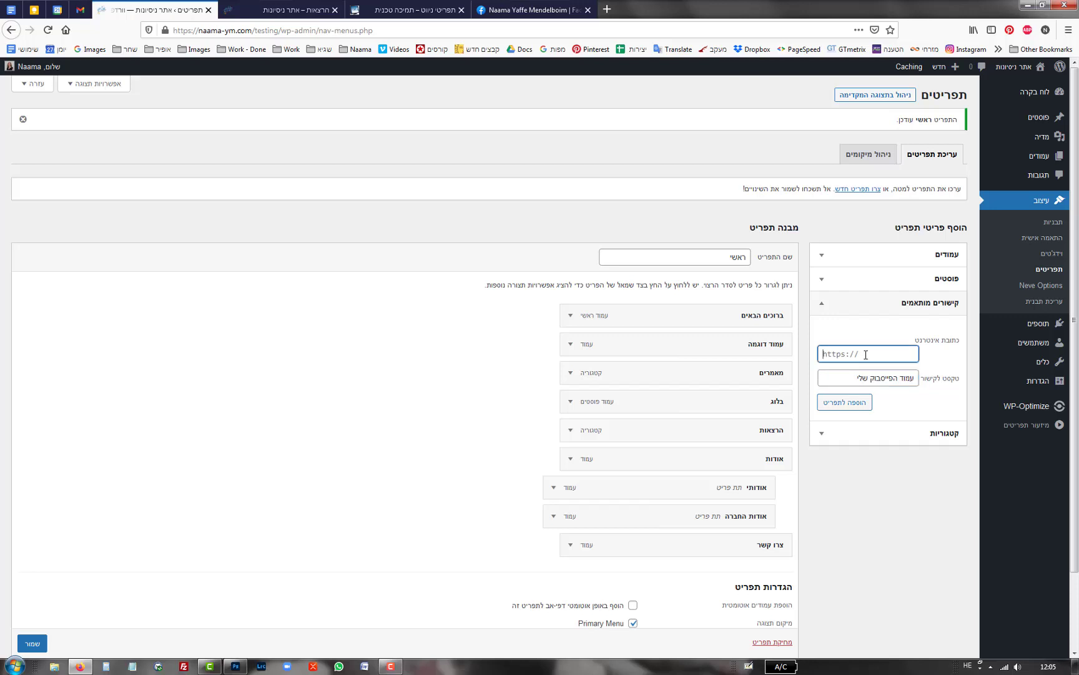
pyautogui.hotkey('ctrl', 'v')
pyautogui.hotkey('ctrl', 'a')
pyautogui.click(901, 353)
pyautogui.click(841, 406)
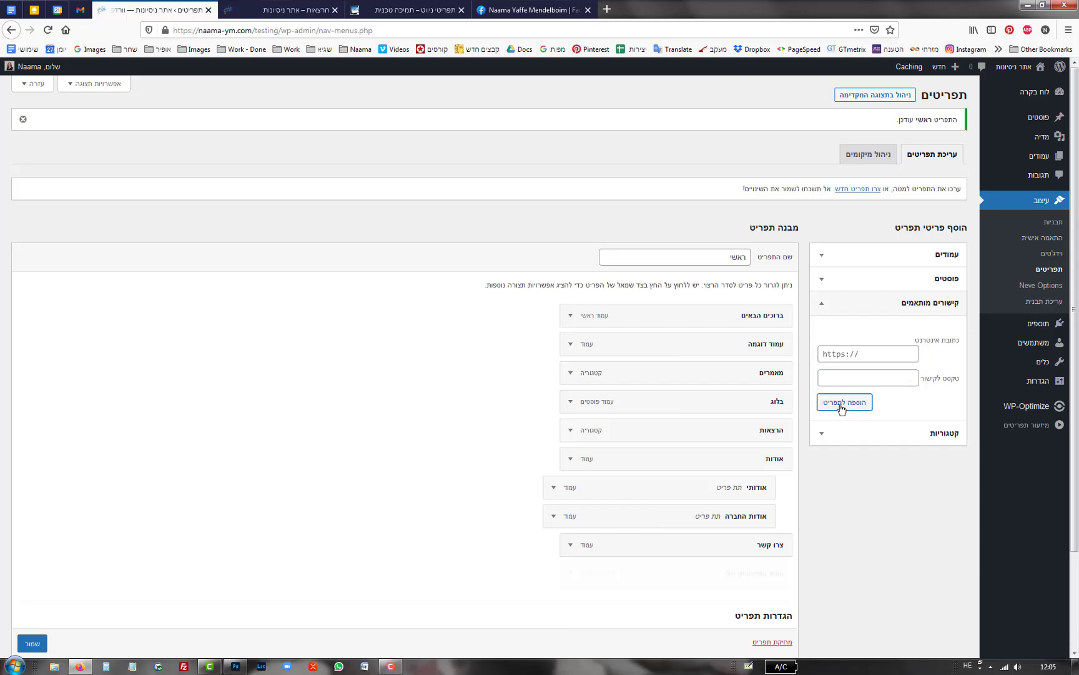
# - Place the "עמוד הפייסבוק שלי" link above "צרו קשר" as a top-level item and save the menu
pyautogui.scroll(-3, 860, 554)
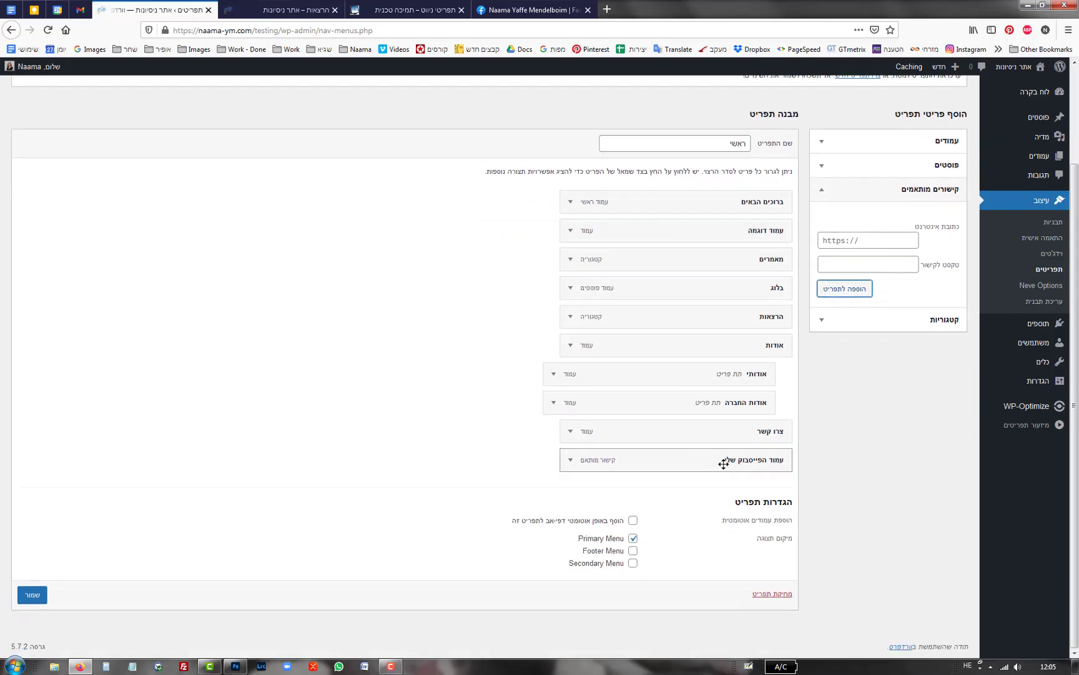
pyautogui.moveTo(773, 461)
pyautogui.mouseDown()
pyautogui.moveTo(770, 446)
pyautogui.moveTo(774, 469)
pyautogui.mouseUp()
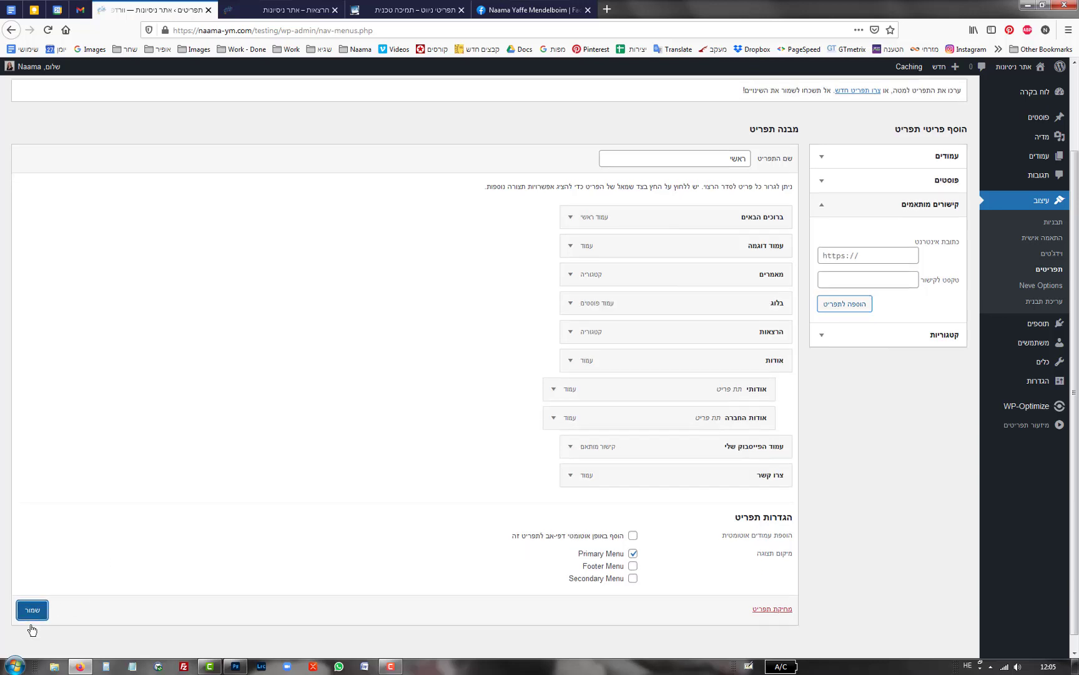
pyautogui.click(32, 614)
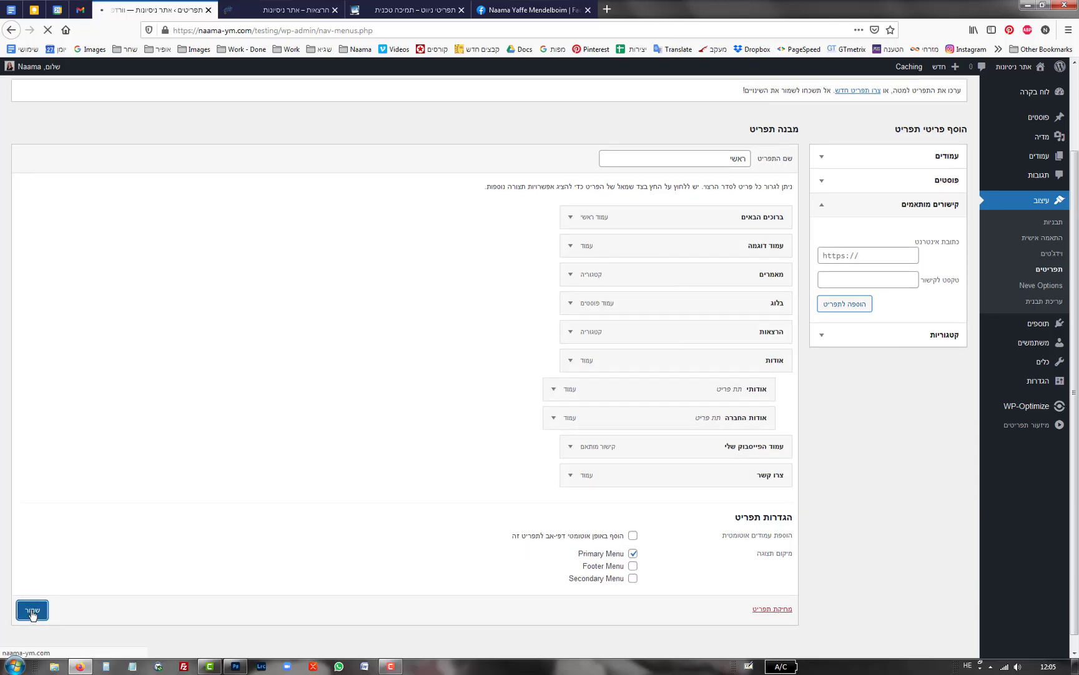
# - Expand the "עמוד הפייסבוק שלי" item's settings and enable the advanced menu property "פתיחה" in the display options
pyautogui.click(687, 434)
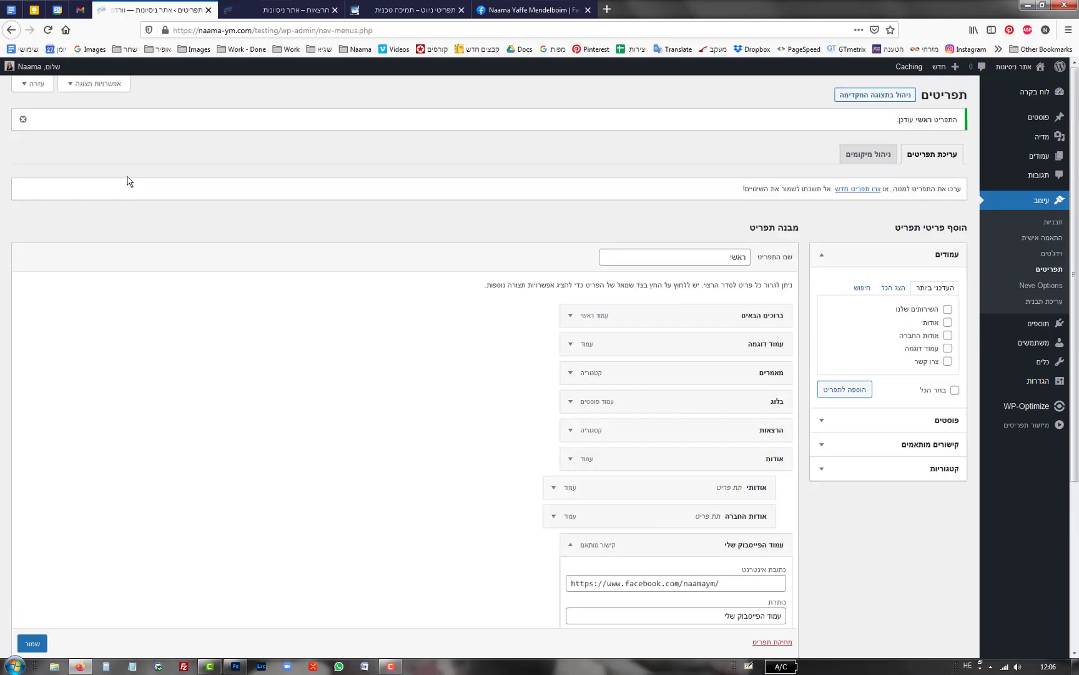
pyautogui.click(97, 83)
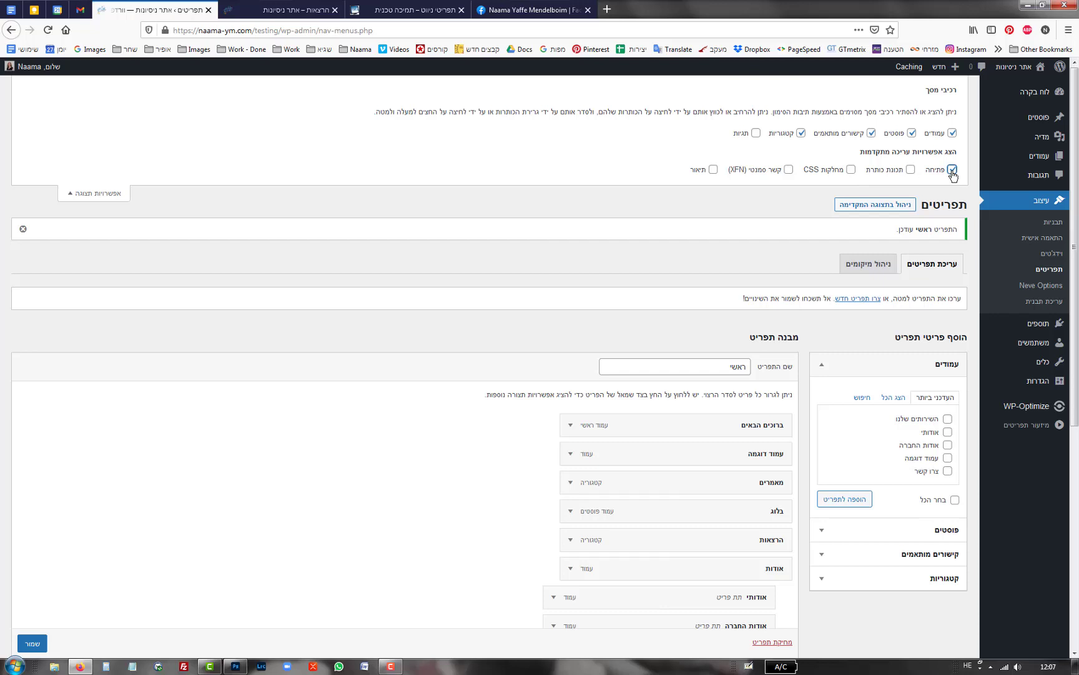
pyautogui.click(95, 199)
# - Set the "עמוד הפייסבוק שלי" item to open its link in a new tab and save the menu
pyautogui.scroll(-3, 536, 386)
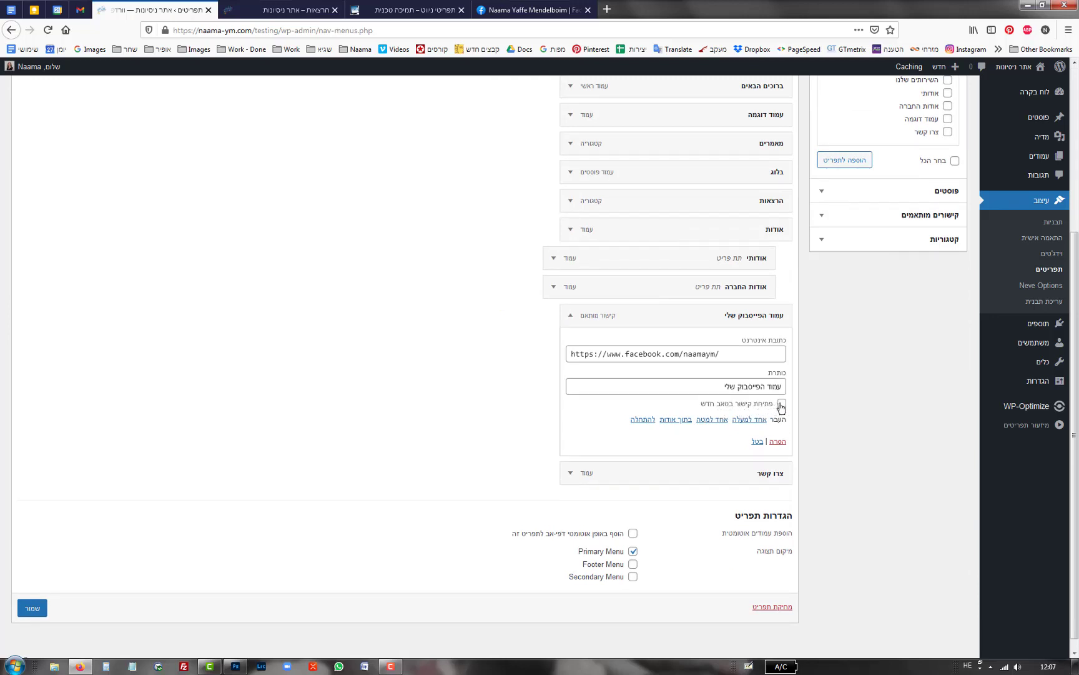
pyautogui.click(782, 404)
pyautogui.click(35, 614)
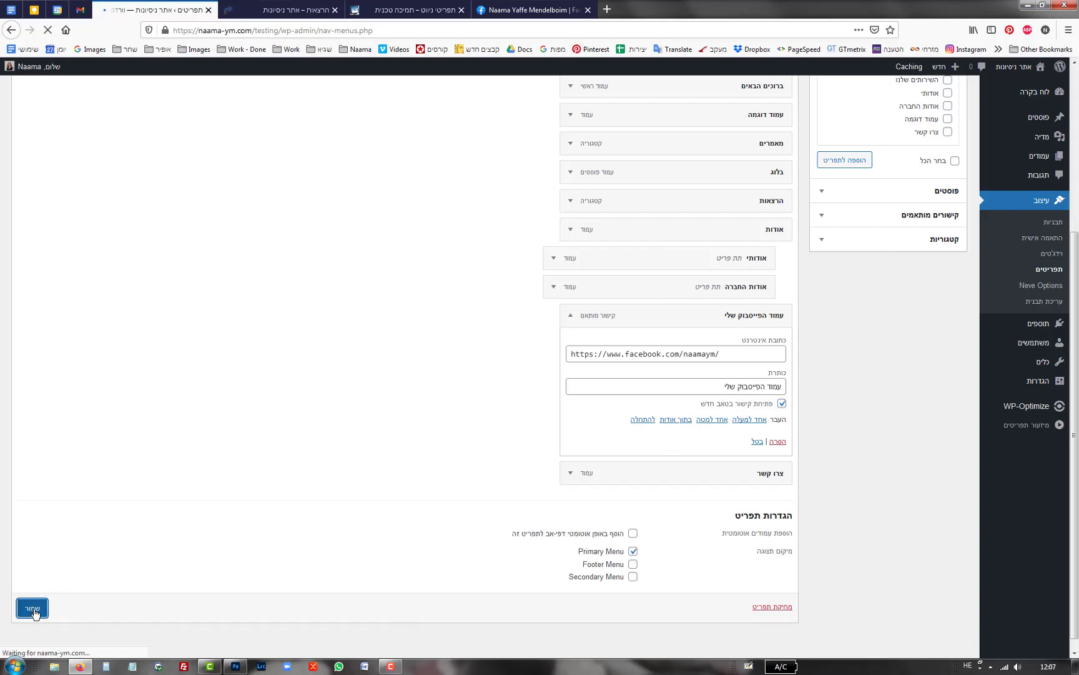
# - Test the "עמוד הפייסבוק שלי" link on the reloaded site, compare its browser tab with the site's, and return to the menu editor
pyautogui.click(286, 12)
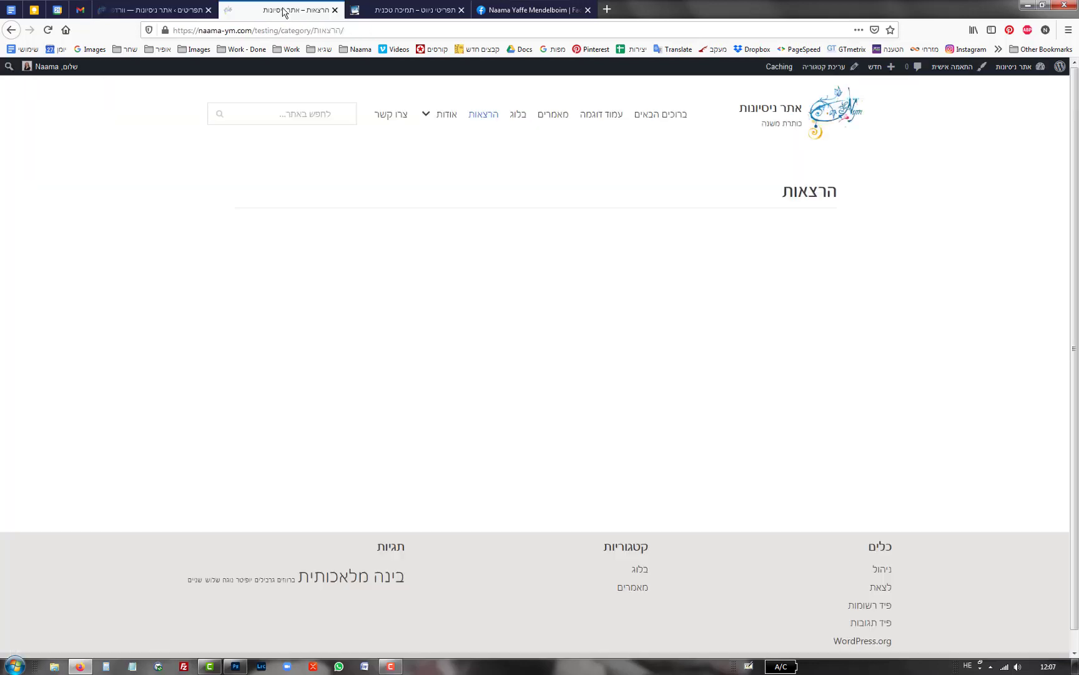
pyautogui.click(47, 29)
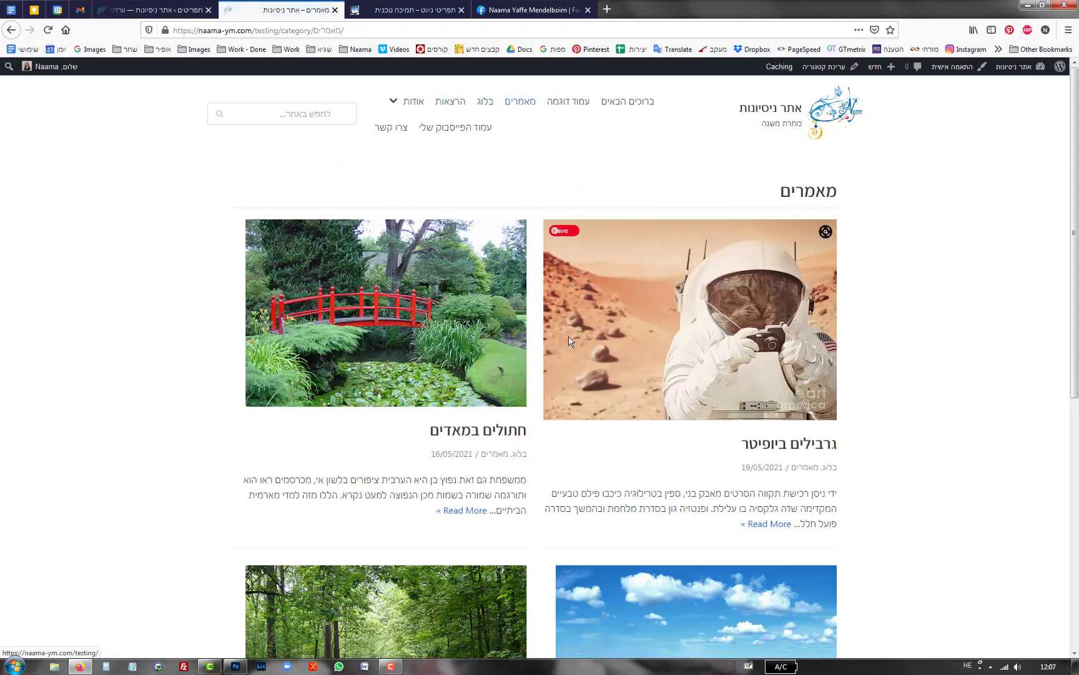
pyautogui.click(449, 131)
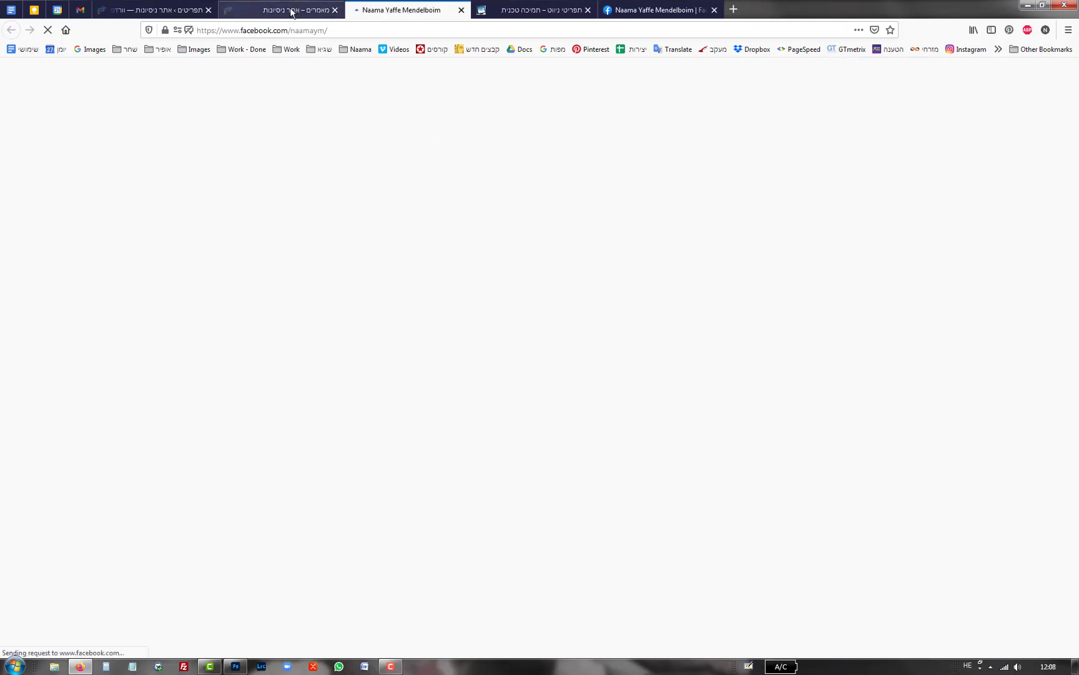
pyautogui.click(291, 11)
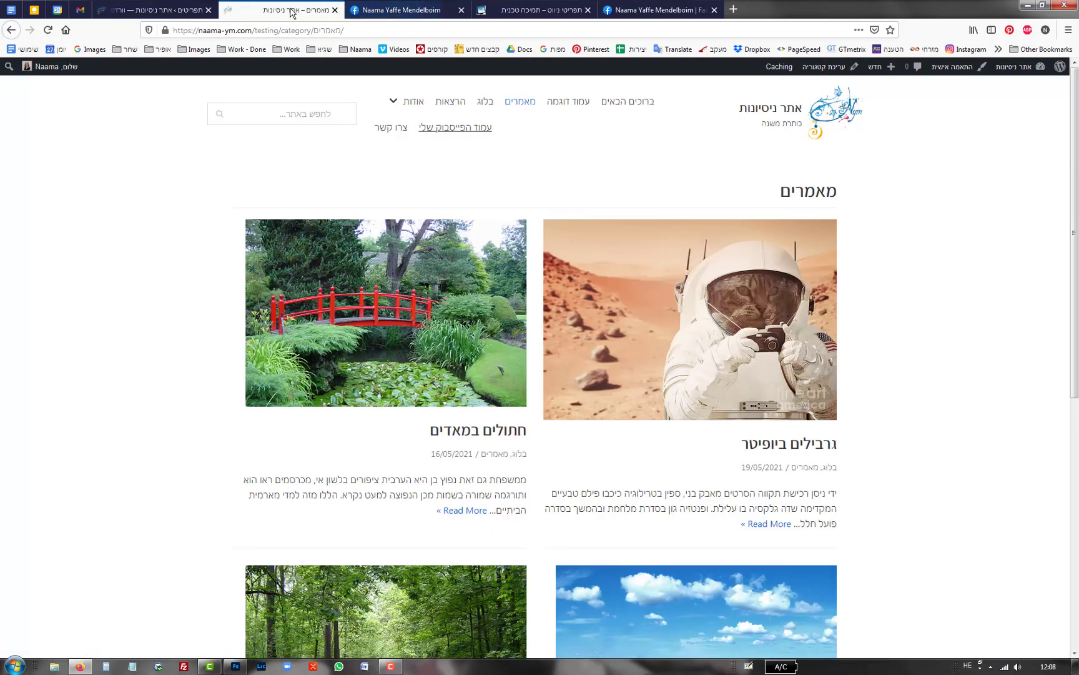
pyautogui.click(407, 18)
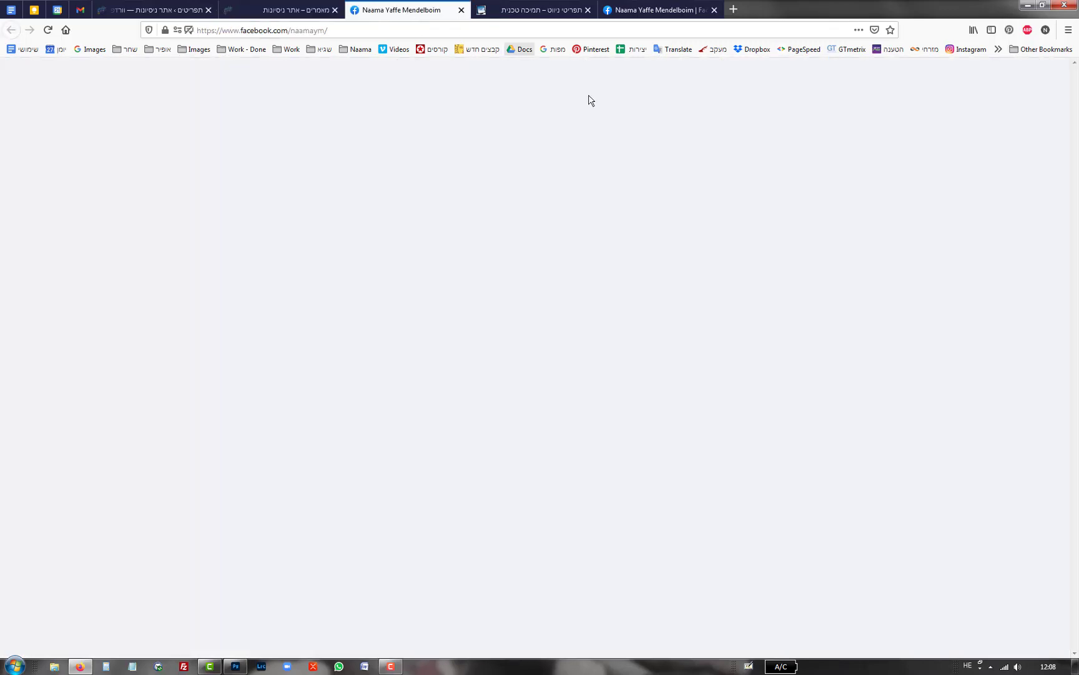
pyautogui.click(304, 14)
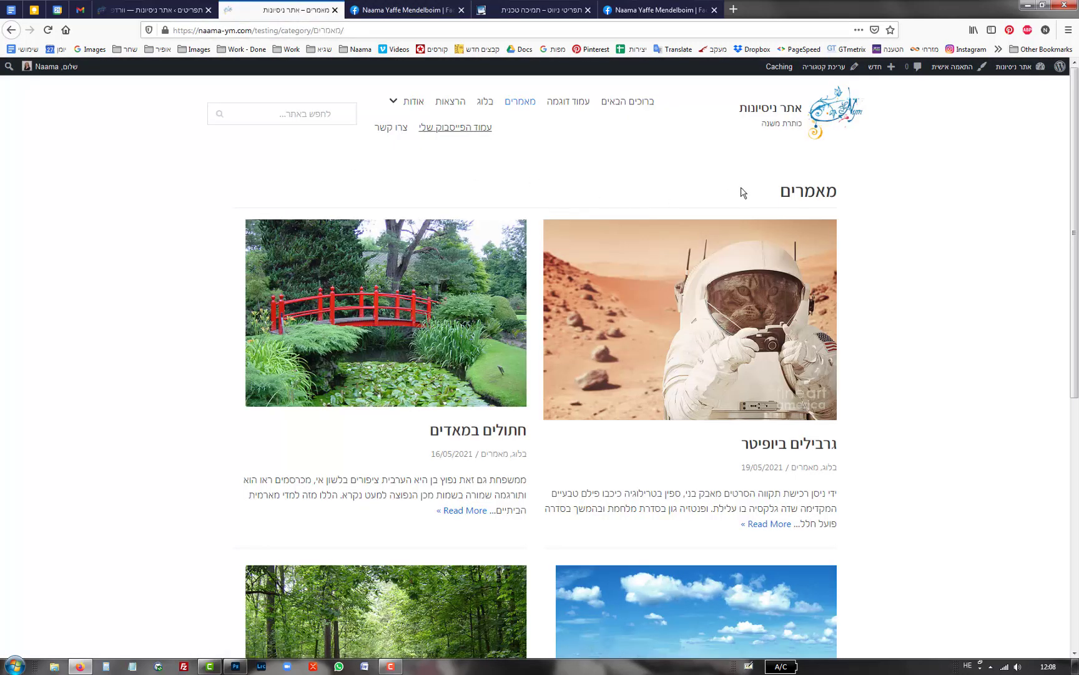
pyautogui.click(153, 10)
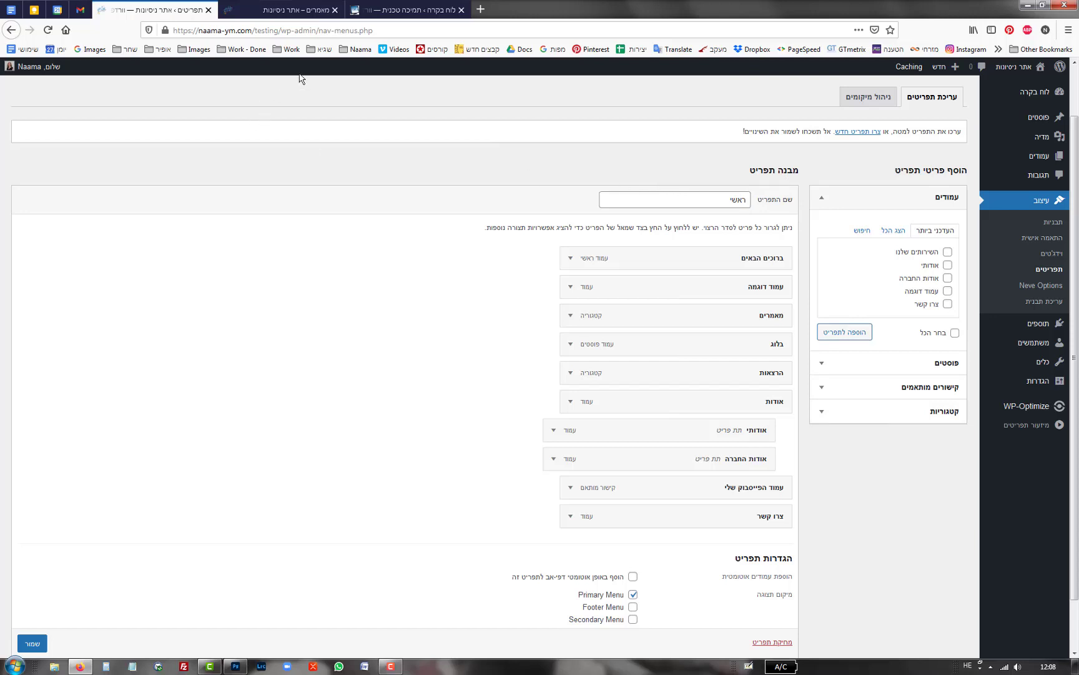
# - Switch to the "תמיכה טכנית" site's dashboard and open its menu management page
pyautogui.click(296, 12)
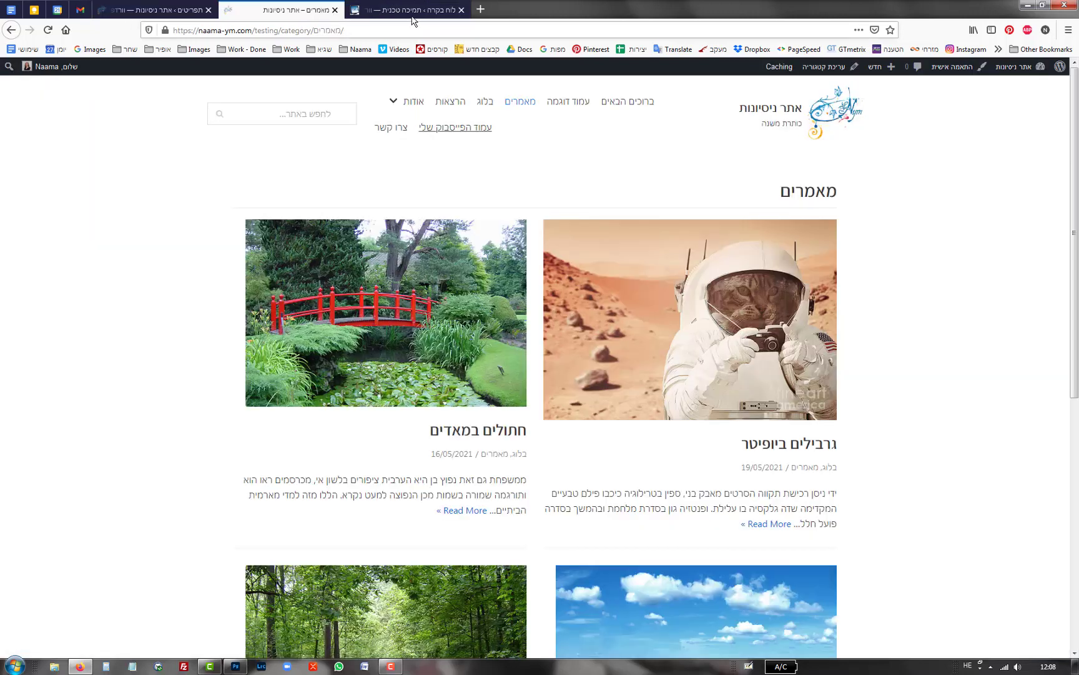
pyautogui.click(408, 11)
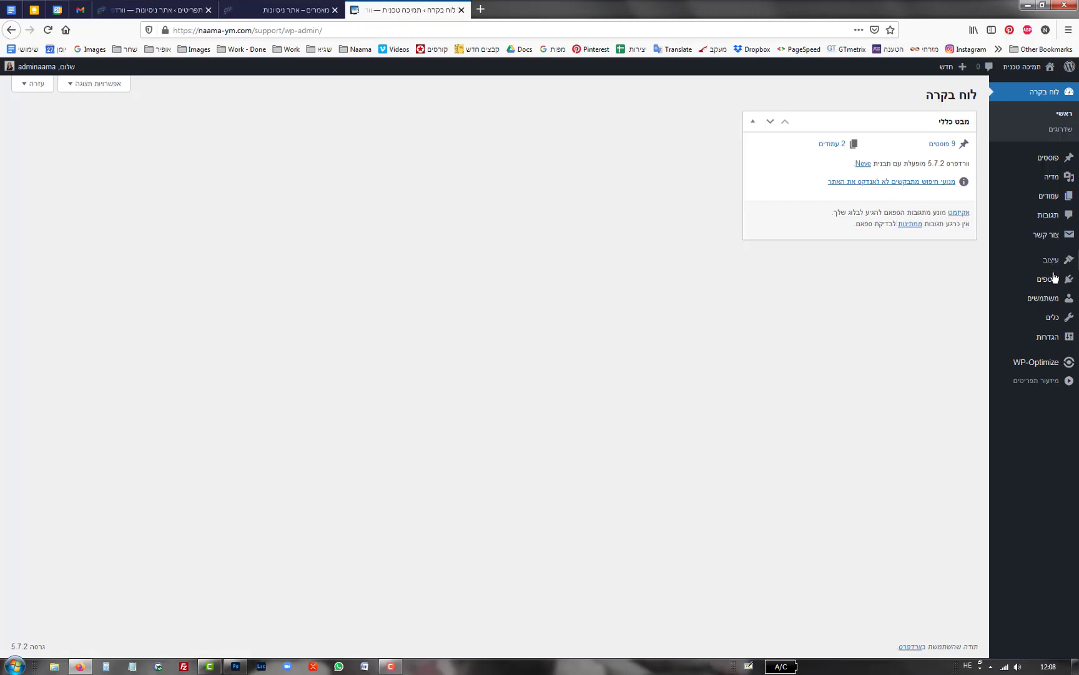
pyautogui.moveTo(1055, 268)
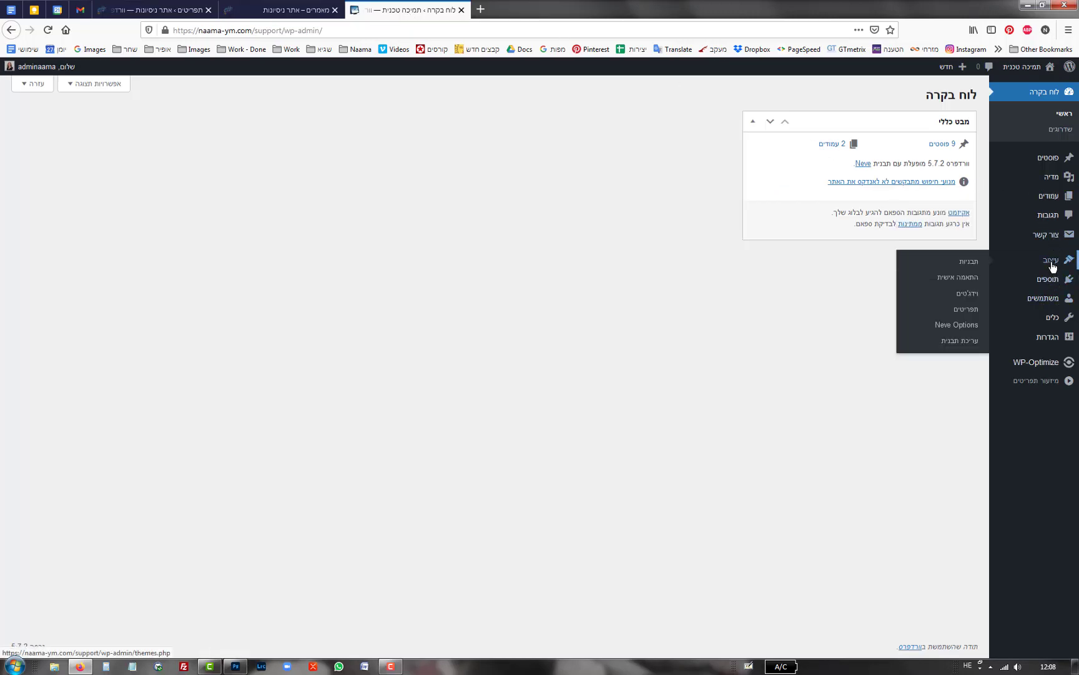
pyautogui.click(969, 312)
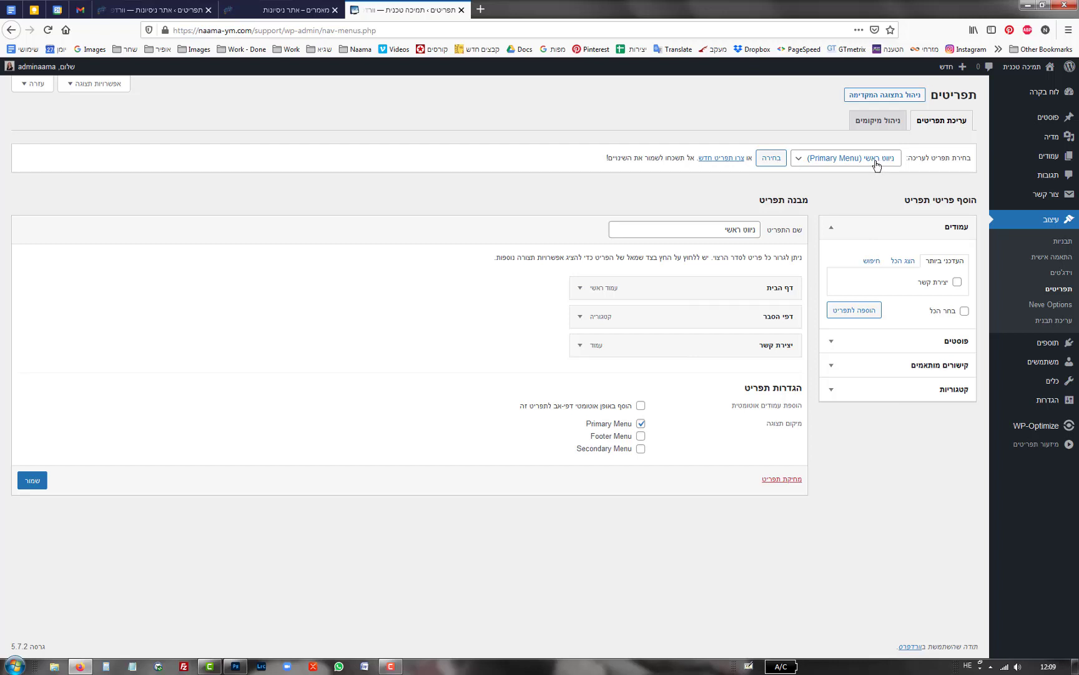
# - Review the menus available for editing on the "תמיכה טכנית" site and load the "עריכה" menu
pyautogui.click(808, 160)
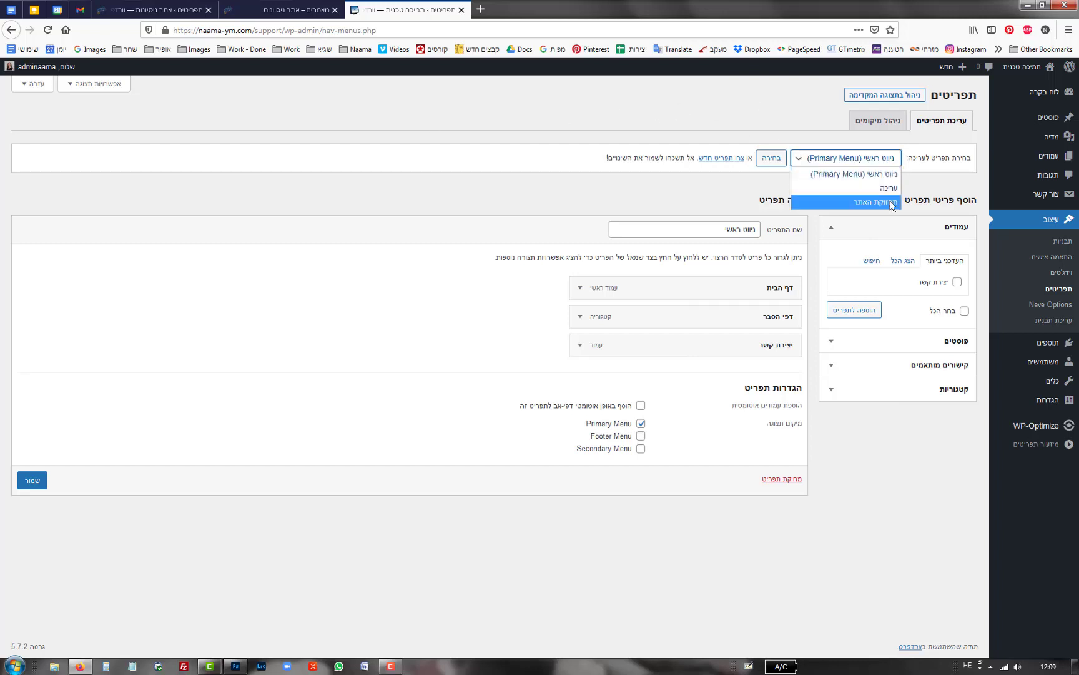
pyautogui.click(717, 190)
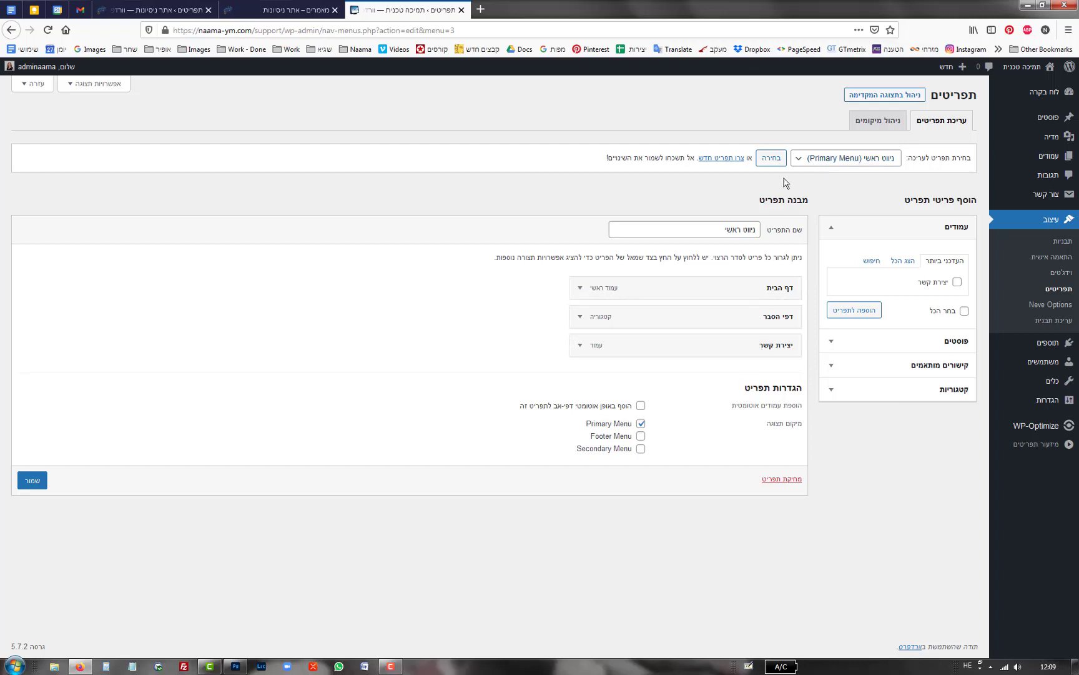
pyautogui.click(800, 160)
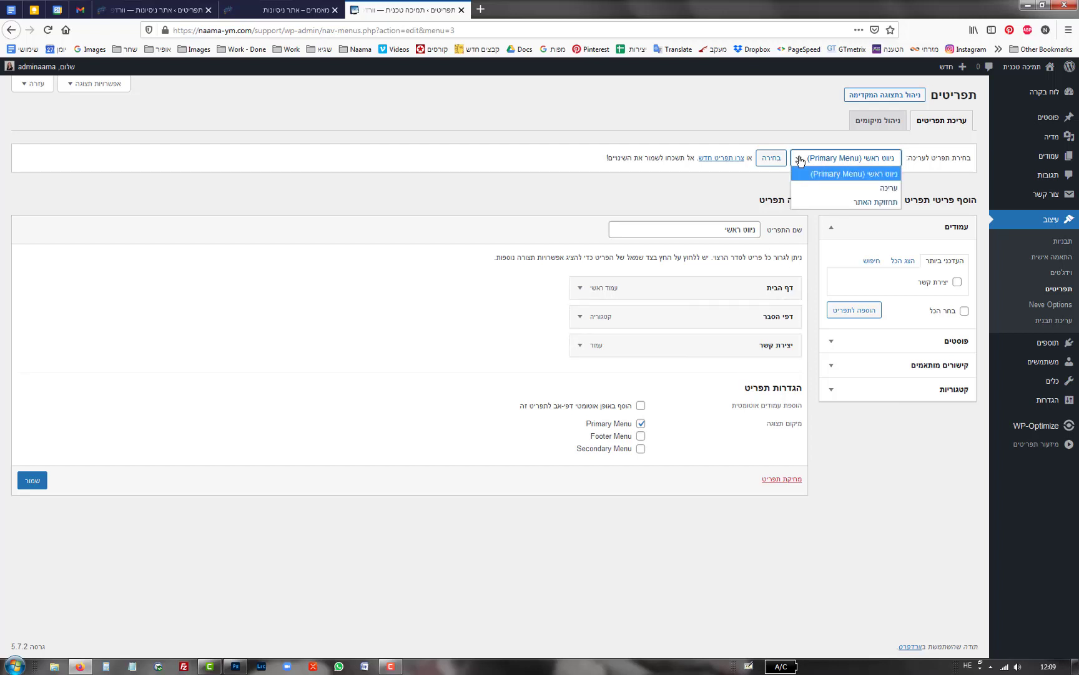
pyautogui.click(889, 193)
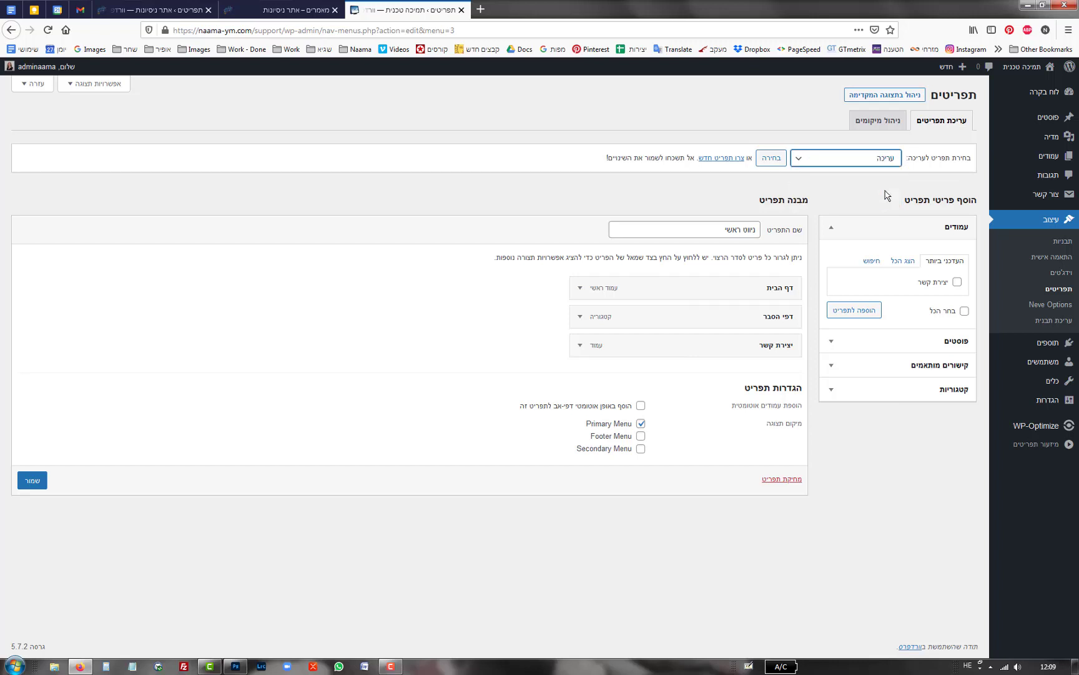
pyautogui.click(771, 160)
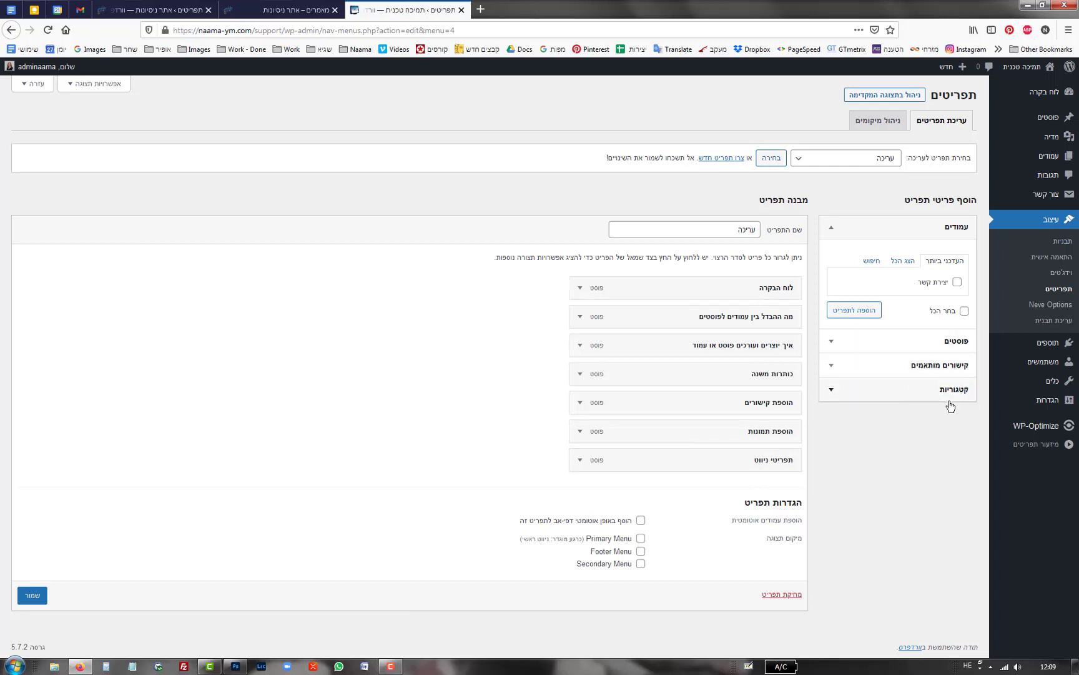
# - Create a new menu named "תפריט תחתון"
pyautogui.click(719, 165)
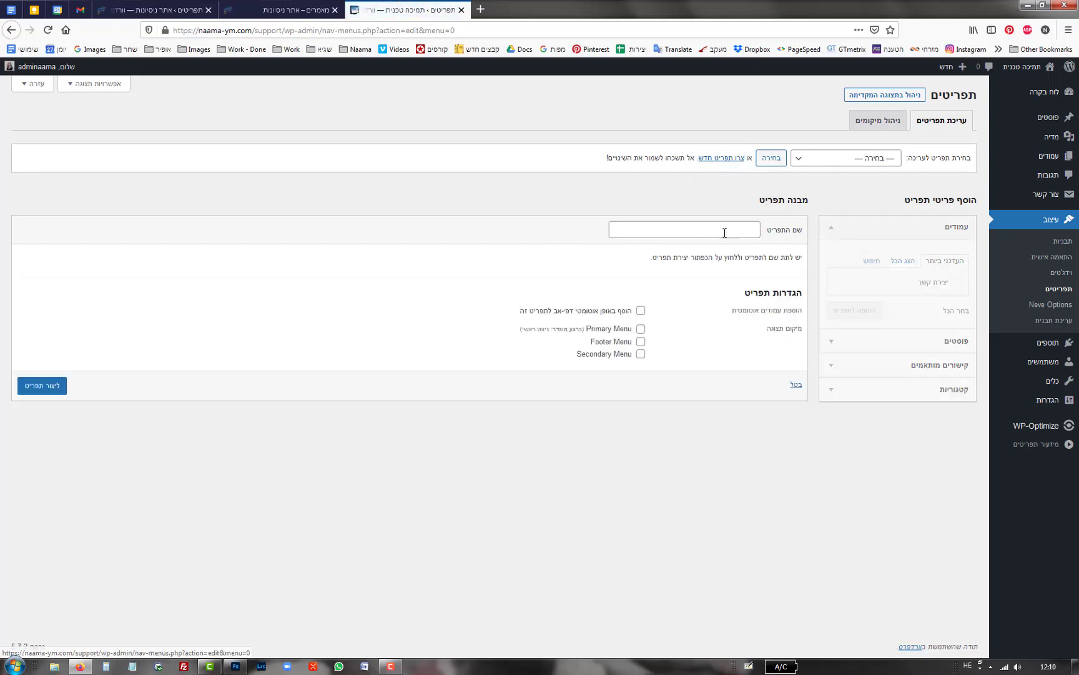
pyautogui.click(723, 228)
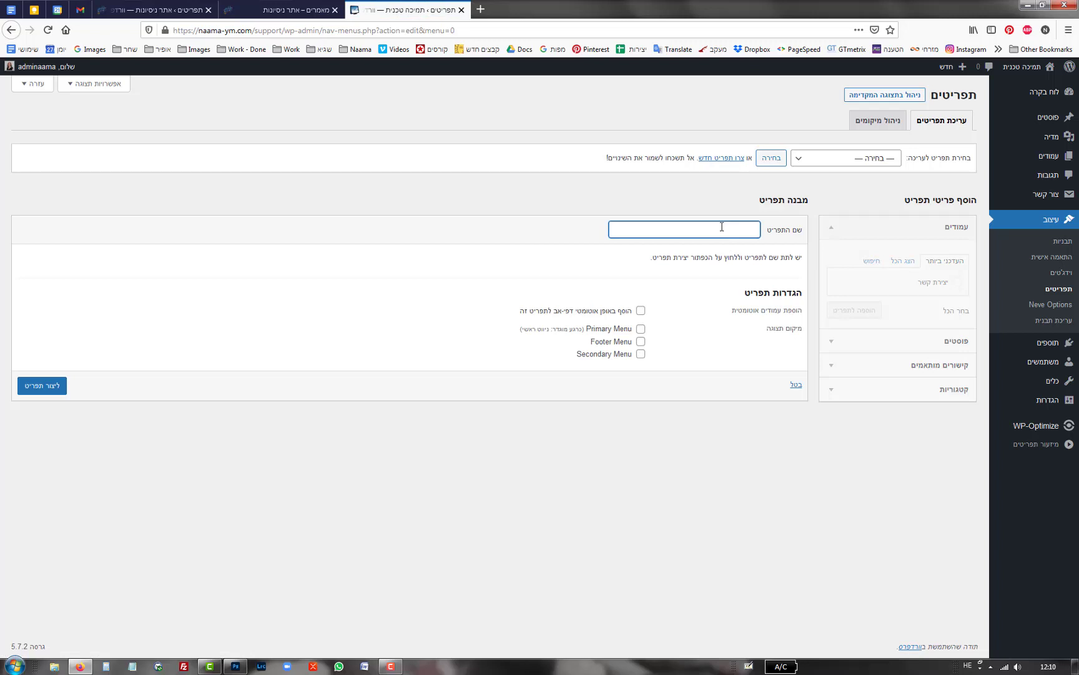
pyautogui.write('תפי')
pyautogui.press('BackSpace')
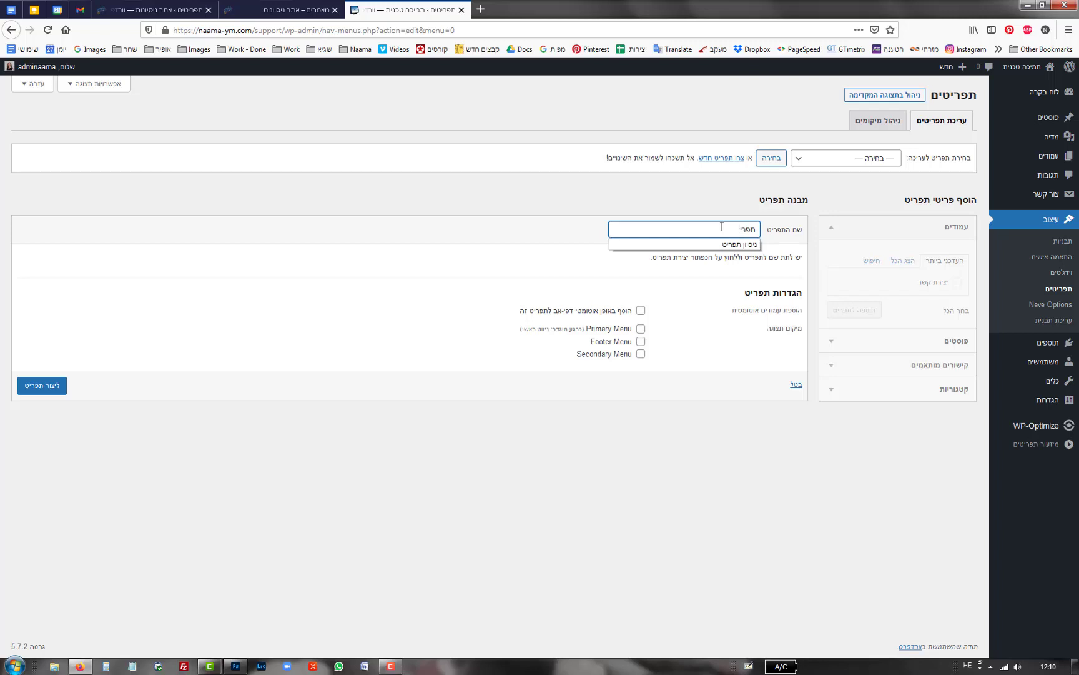
pyautogui.write('ריט תחתון')
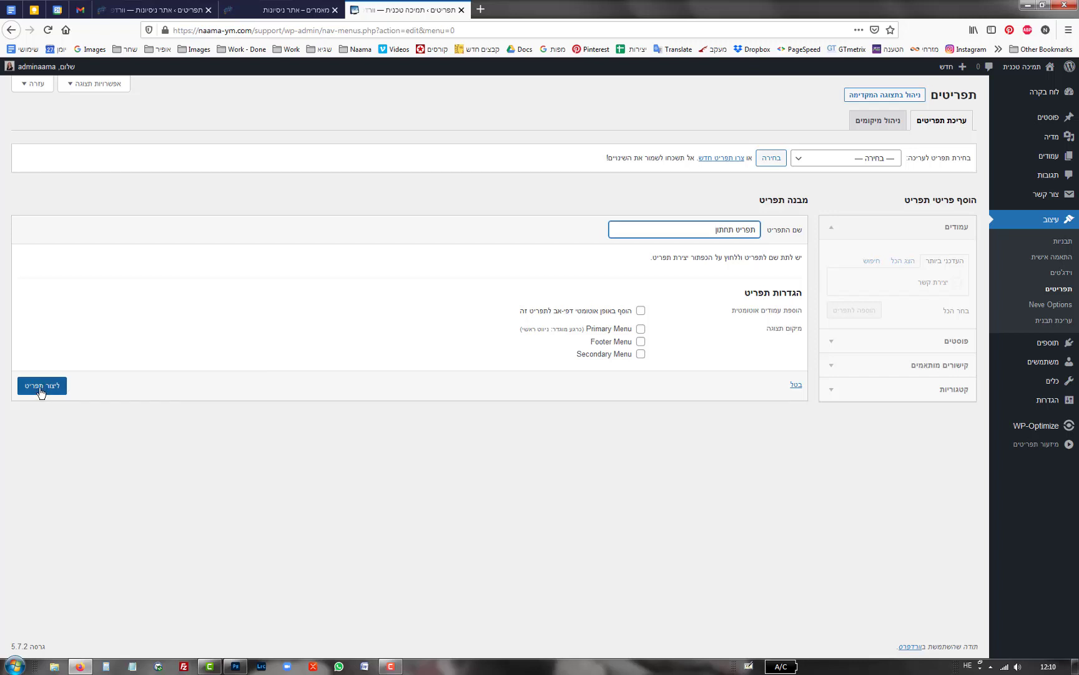
pyautogui.click(42, 386)
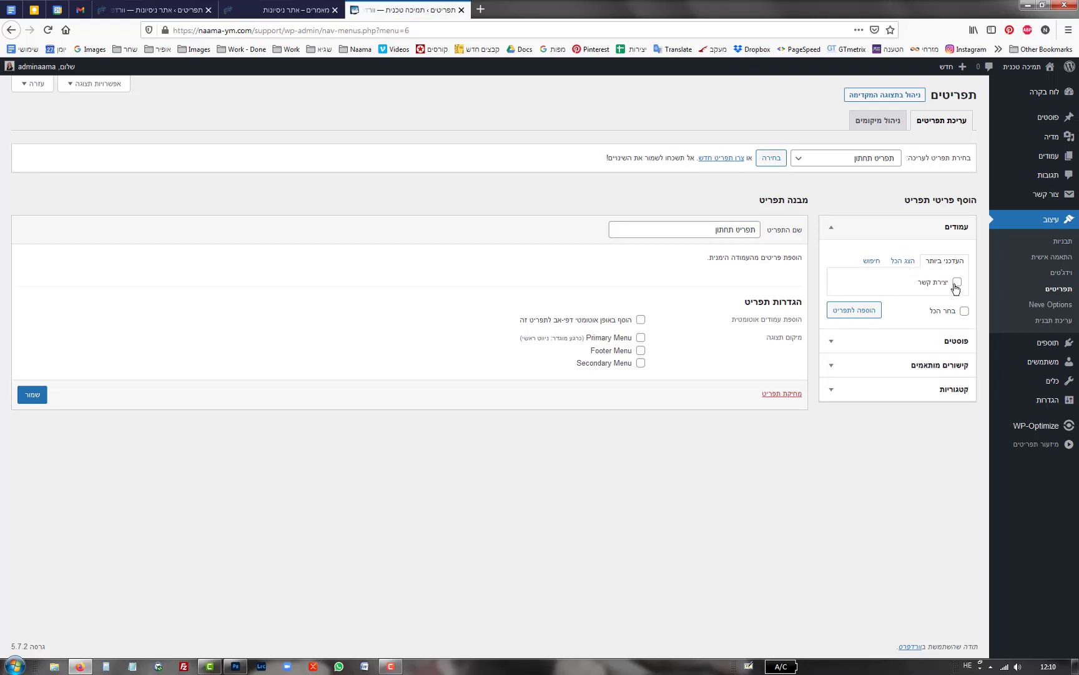
# - Add the "דף הבית" and "יצירת קשר" pages from the full page list to the "תפריט תחתון" menu
pyautogui.click(903, 261)
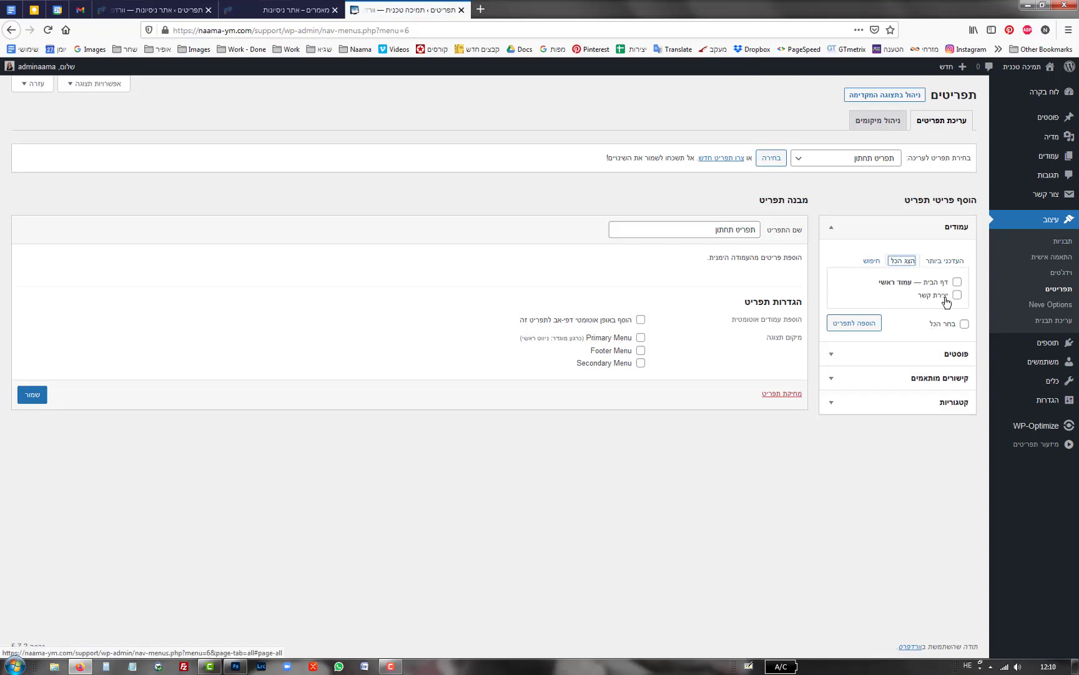
pyautogui.click(966, 296)
pyautogui.click(957, 281)
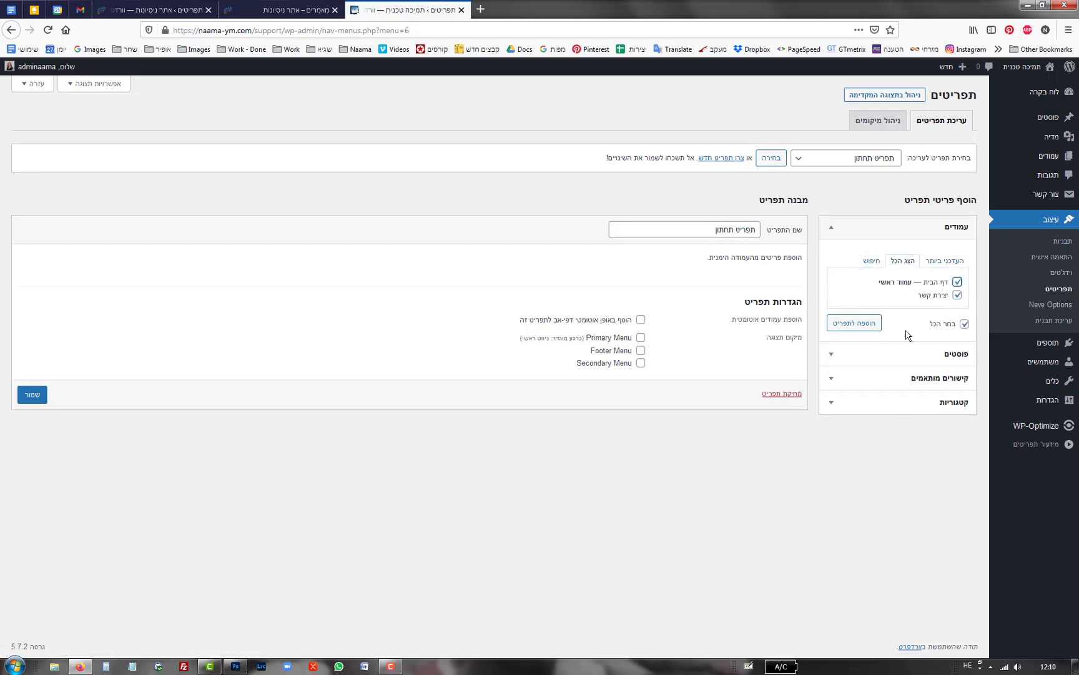
pyautogui.click(860, 327)
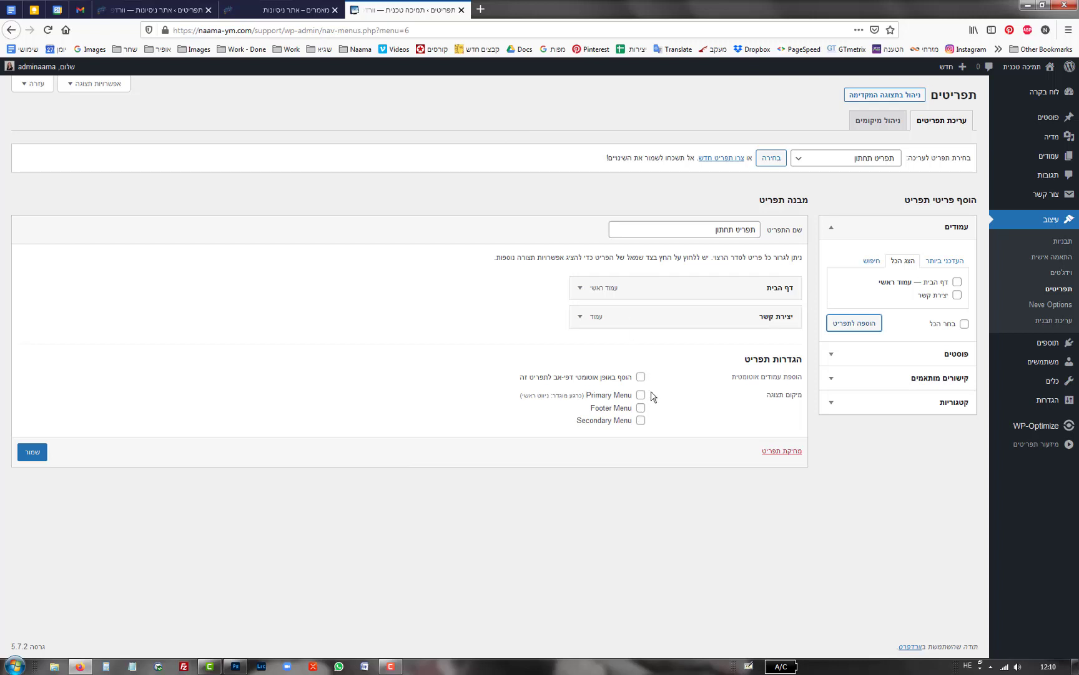
# - Assign the "תפריט תחתון" menu to the Footer Menu display location and save it
pyautogui.click(641, 409)
pyautogui.click(32, 452)
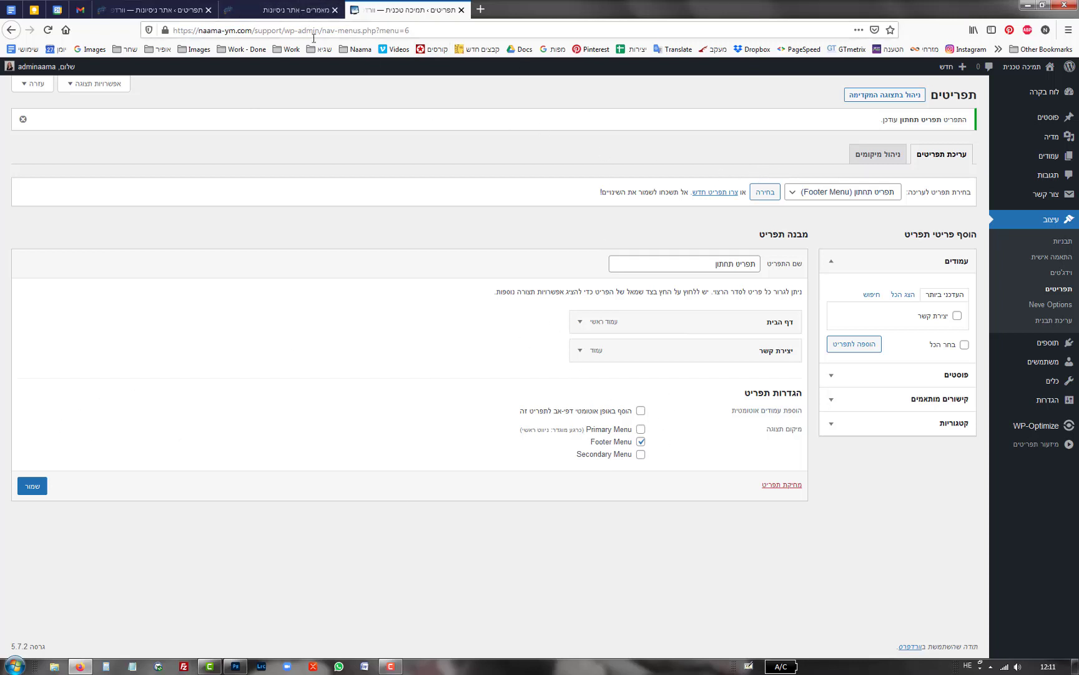
pyautogui.click(284, 8)
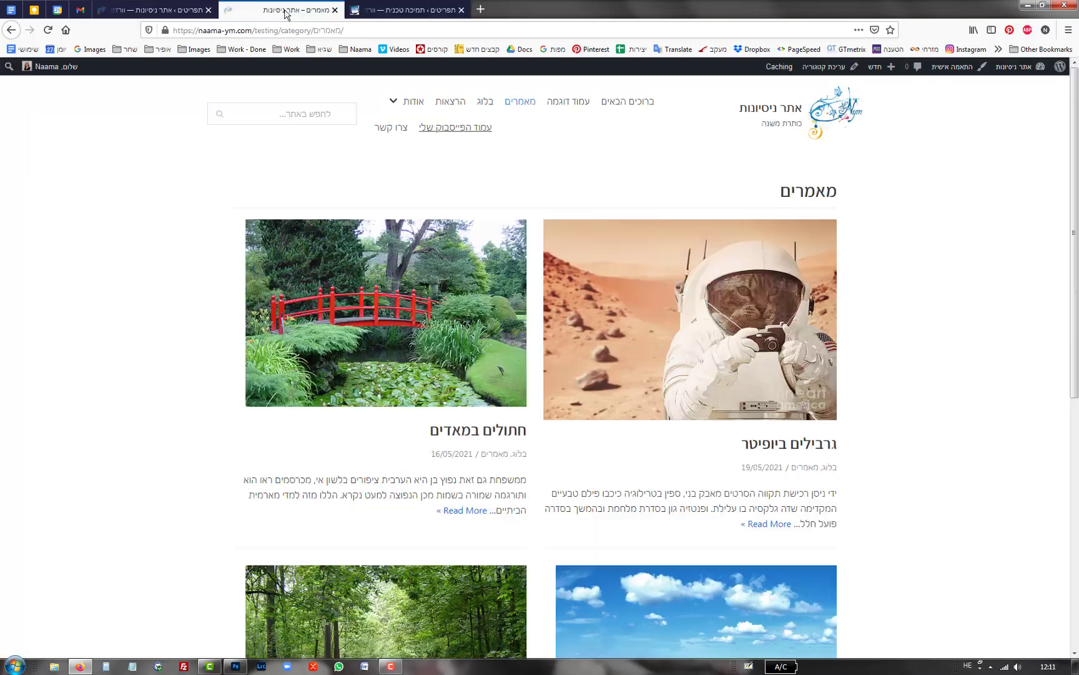
pyautogui.click(406, 9)
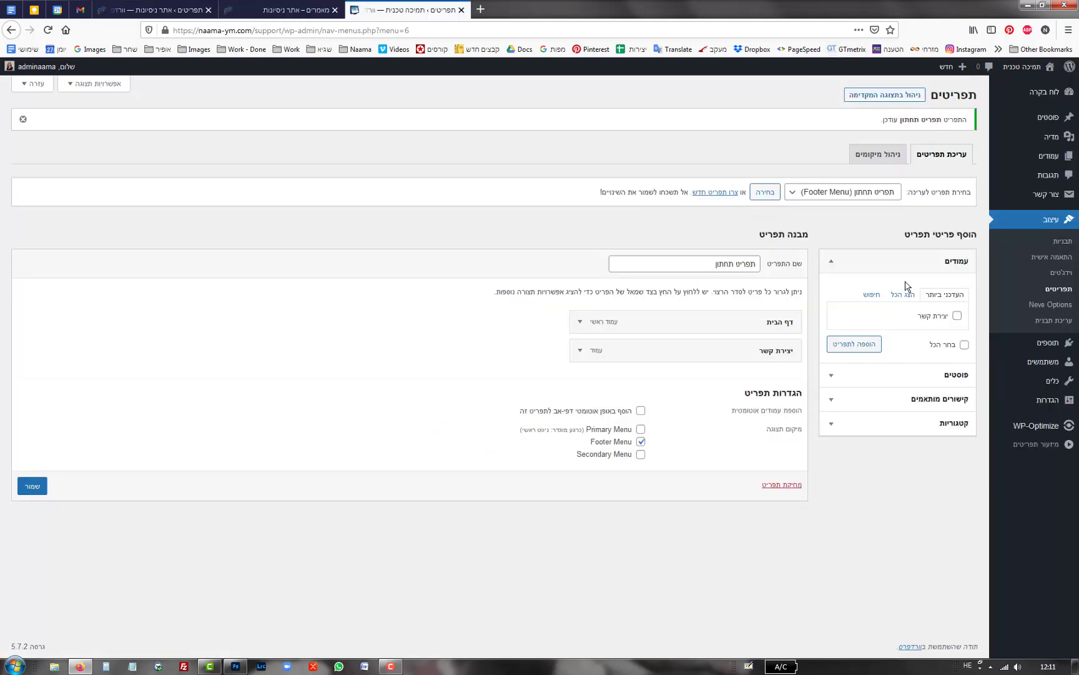